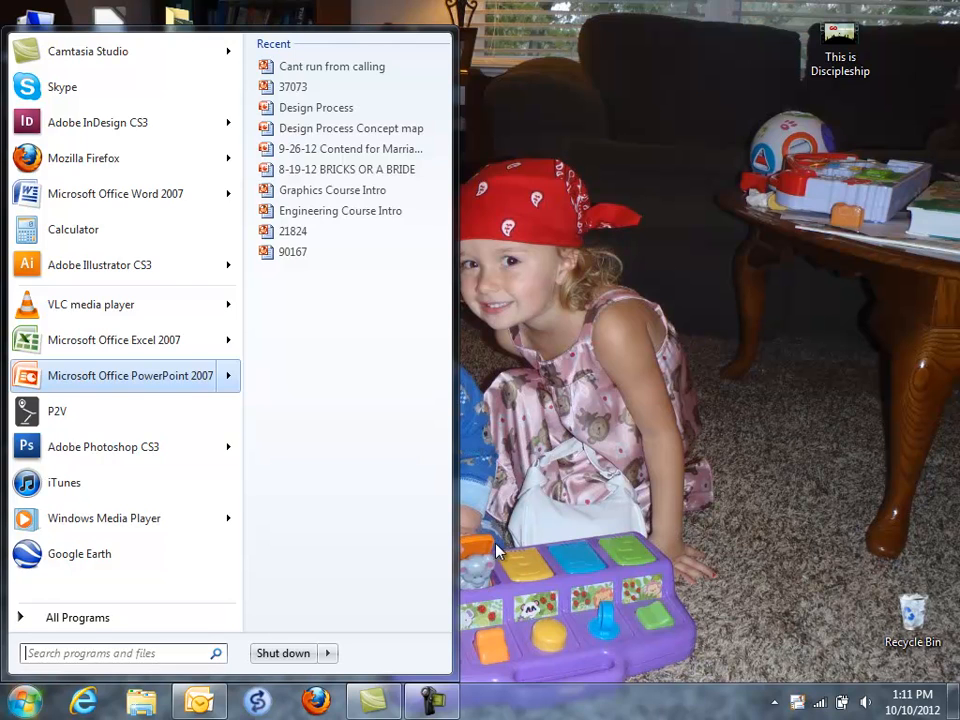
Step: Launch Adobe InDesign CS3 from the Adobe Design Premium CS3 program group
click(29, 700)
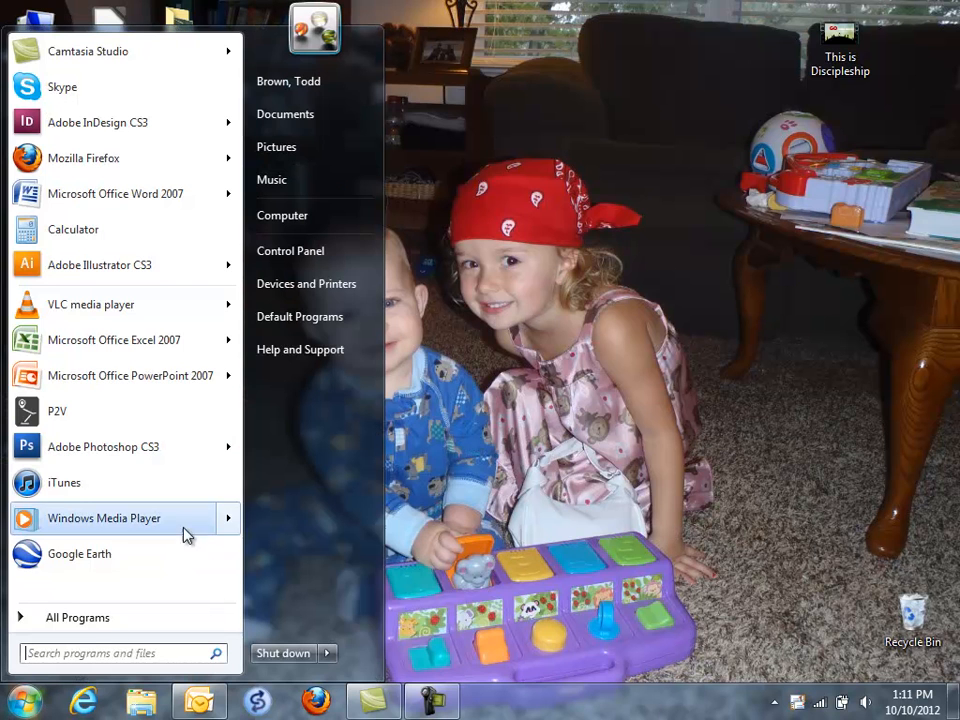
click(88, 621)
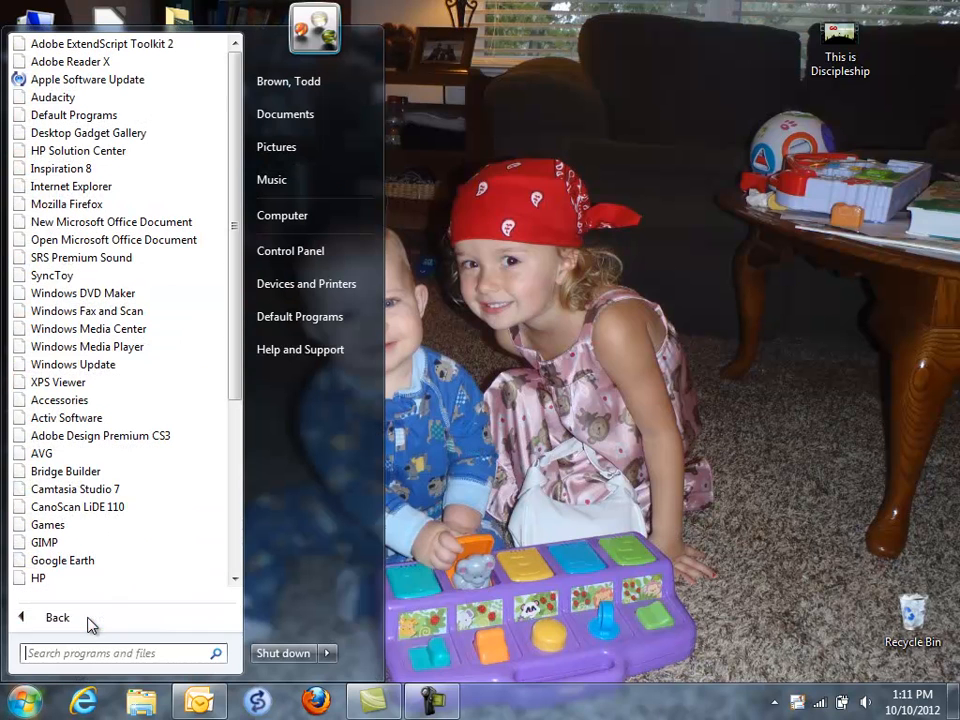
click(105, 437)
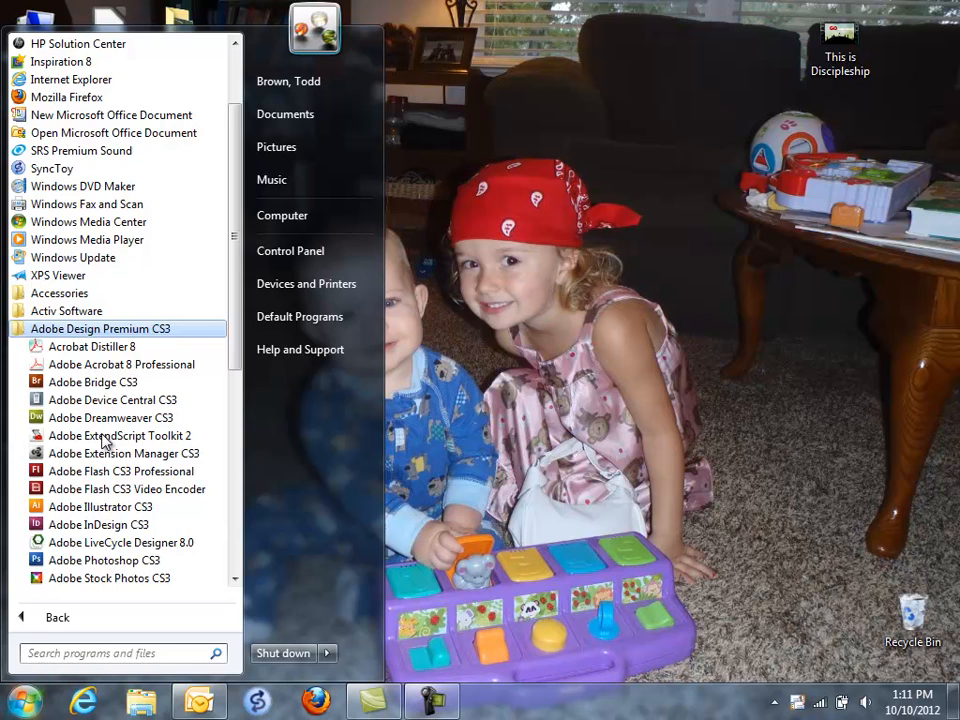
click(82, 527)
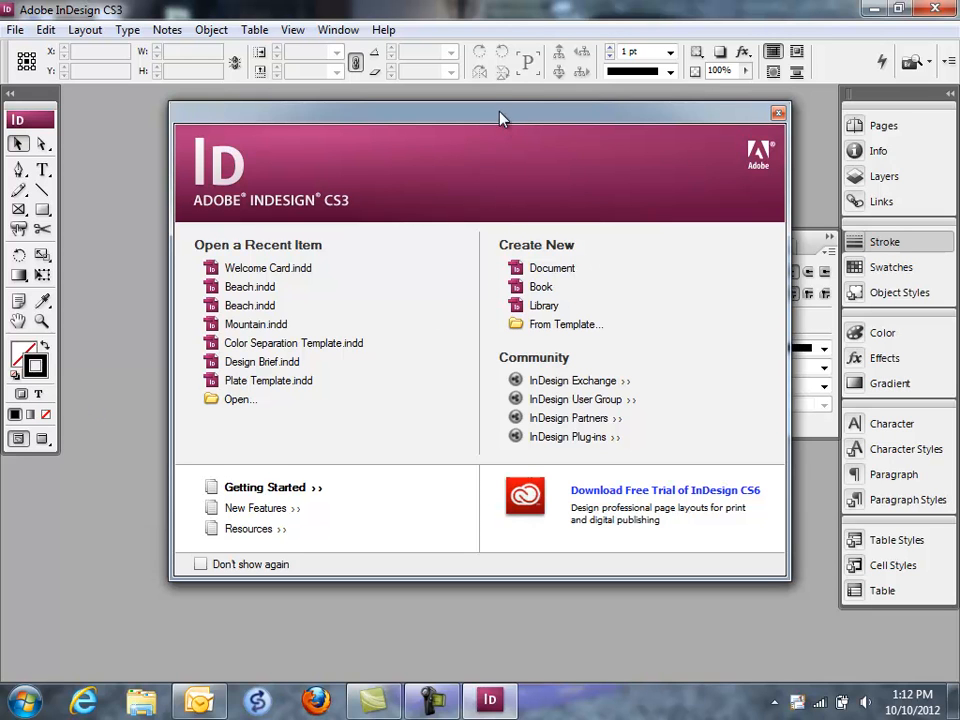
Step: Create a new document with the default preset: one portrait Letter page, facing pages, 0.5 in margins
drag(499, 113, 487, 115)
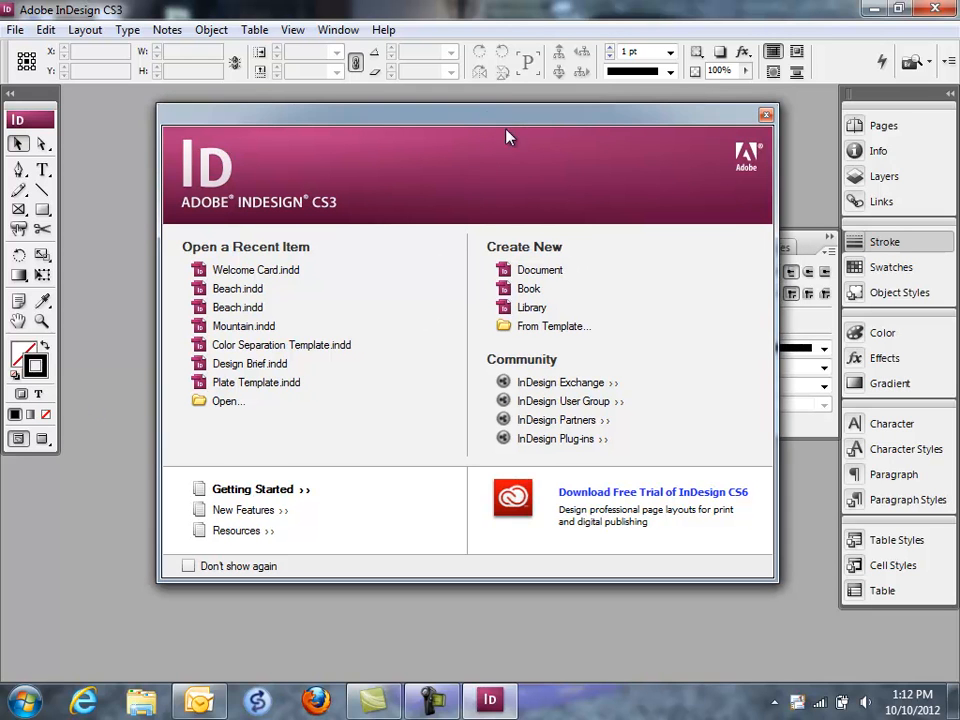
click(538, 272)
click(636, 240)
click(539, 272)
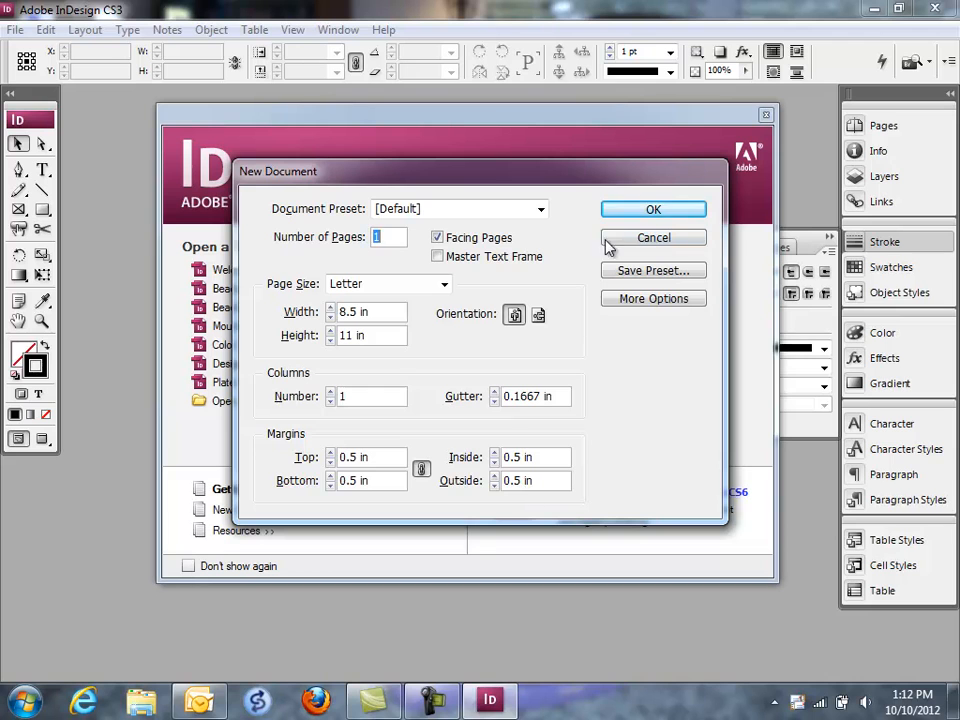
click(643, 212)
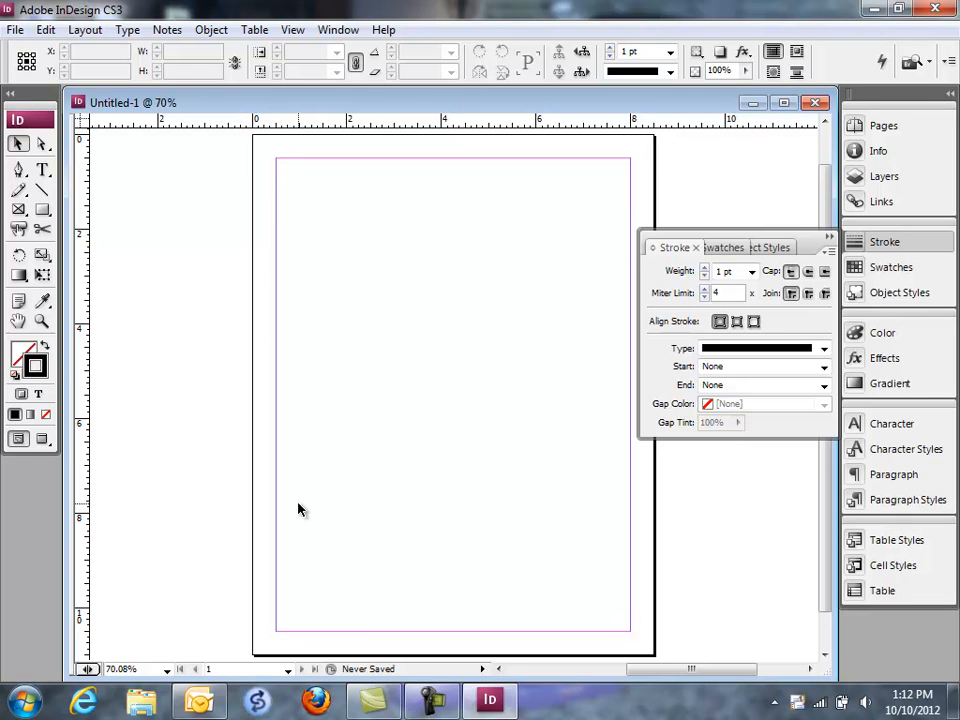
Step: Place guides through the page's centre: a vertical one at 4.25 in and a horizontal one at 5.5 in
click(42, 322)
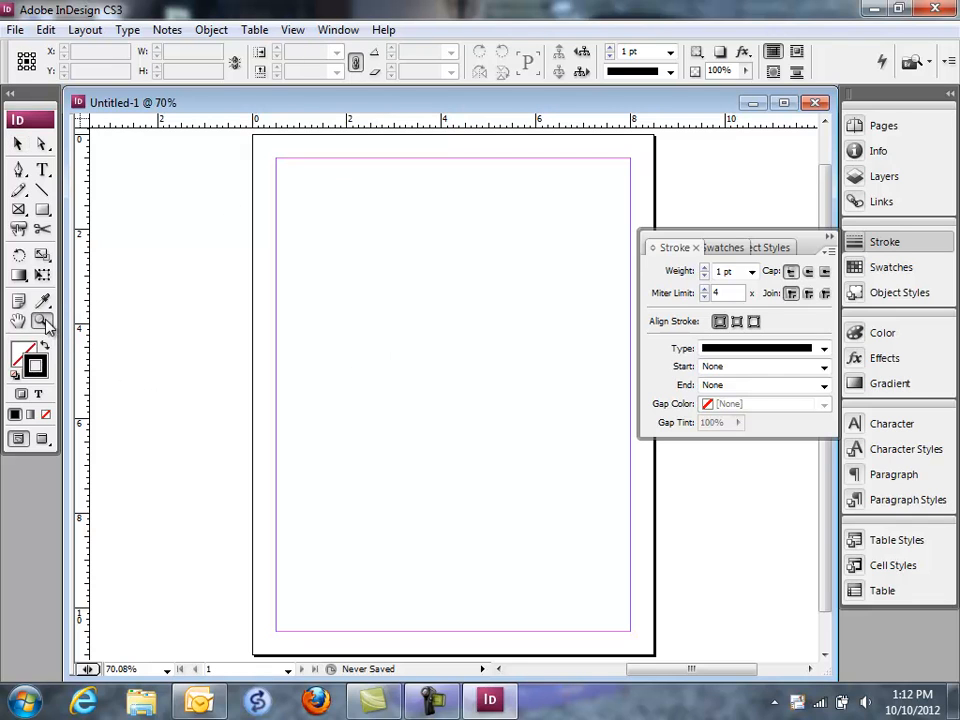
click(487, 289)
click(408, 379)
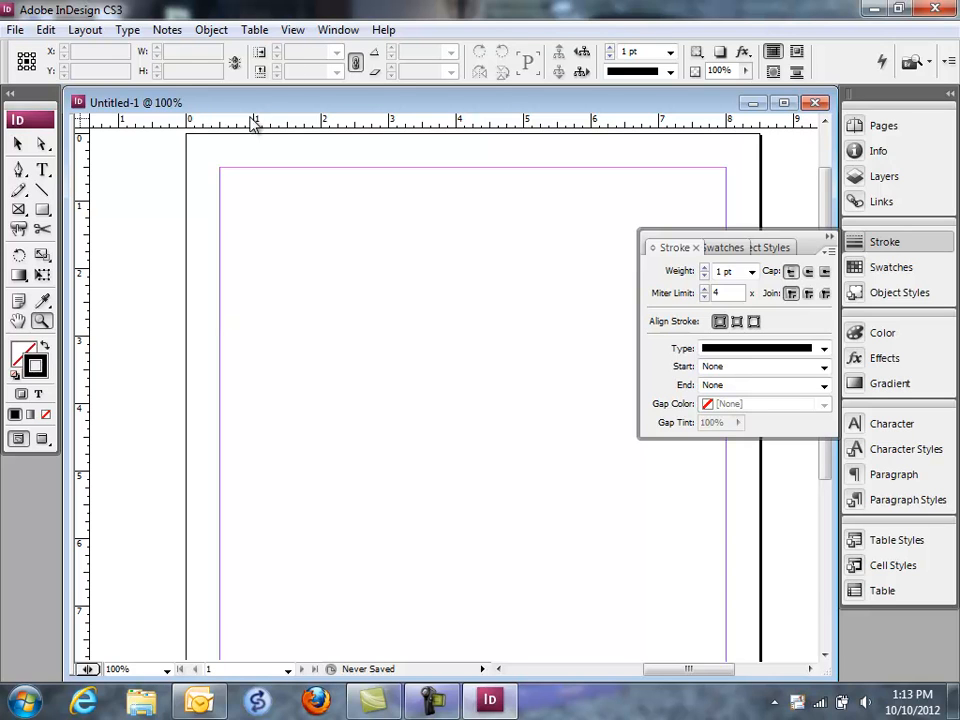
right_click(447, 127)
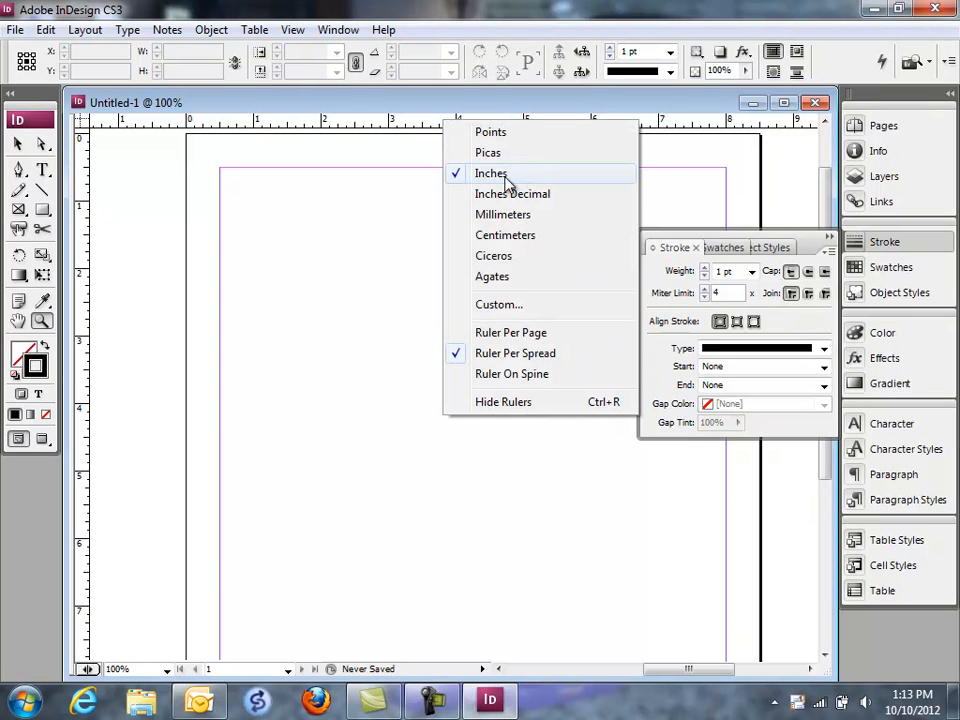
click(85, 229)
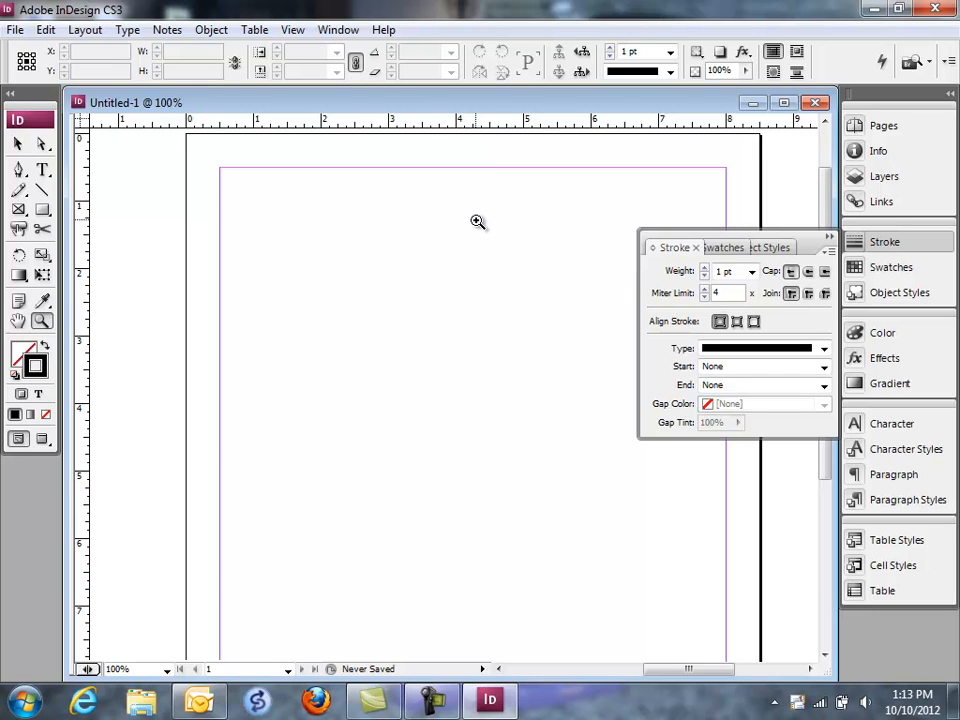
click(17, 147)
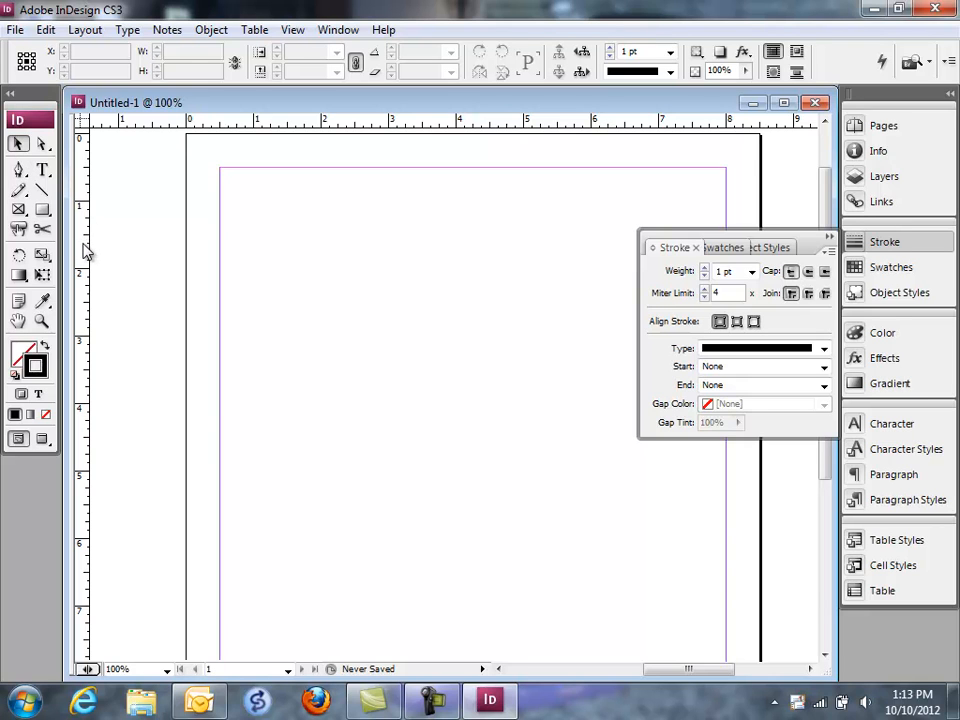
mouse_move(82, 243)
mouse_down()
mouse_move(241, 273)
mouse_move(420, 273)
mouse_move(473, 285)
mouse_up()
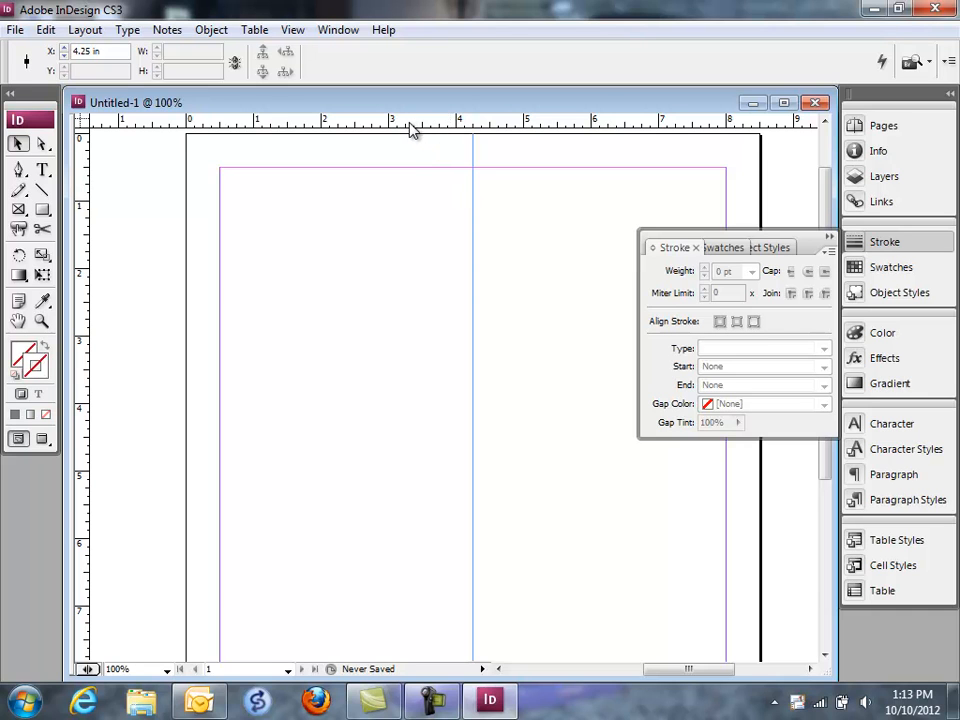
drag(410, 125, 401, 505)
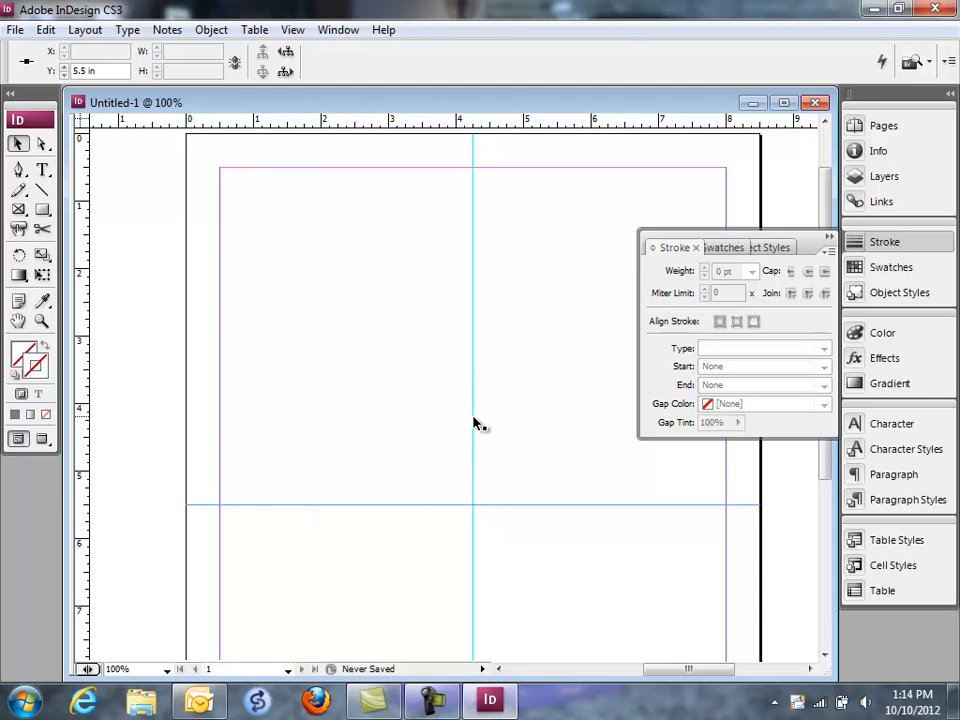
Step: Add gutter guides around the centre lines: horizontal at 5.25 in, vertical at 4 in and 4.5 in
drag(430, 117, 399, 488)
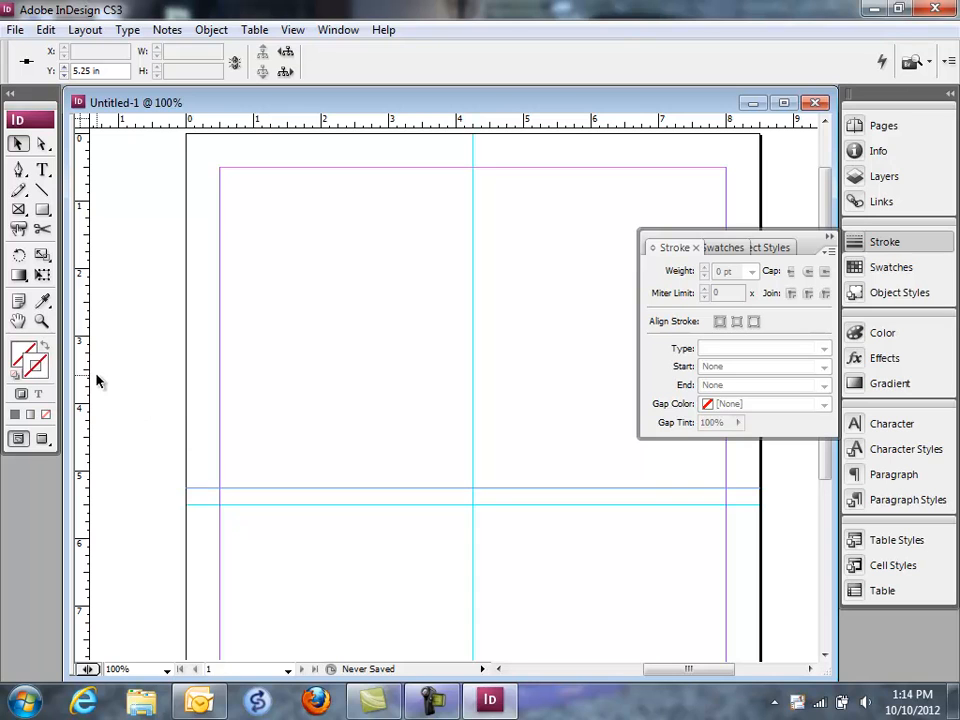
drag(86, 381, 457, 369)
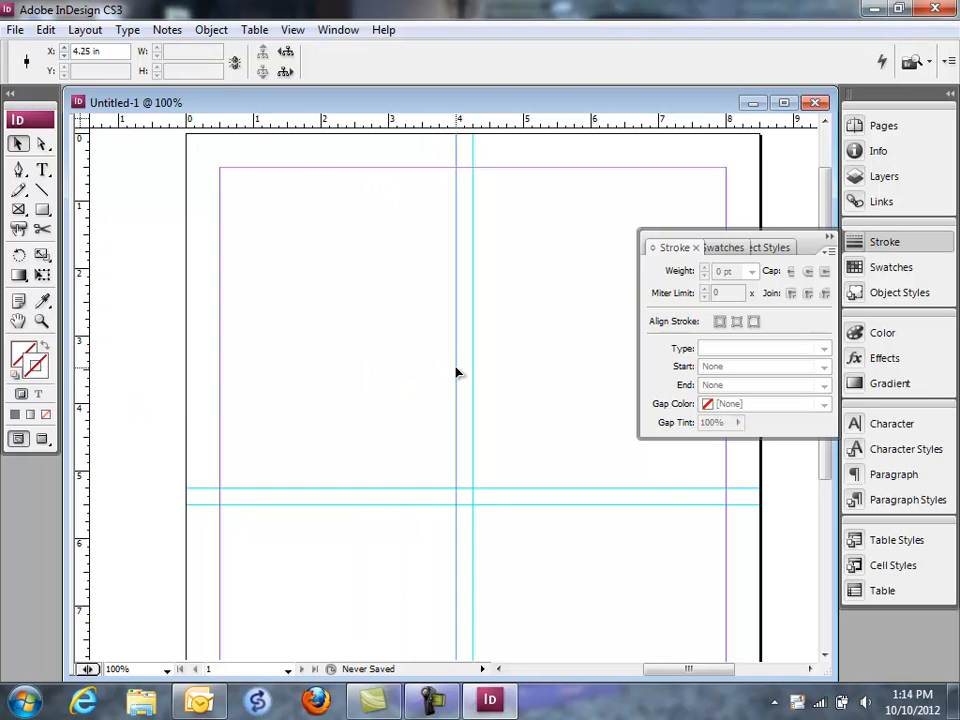
drag(81, 396, 490, 363)
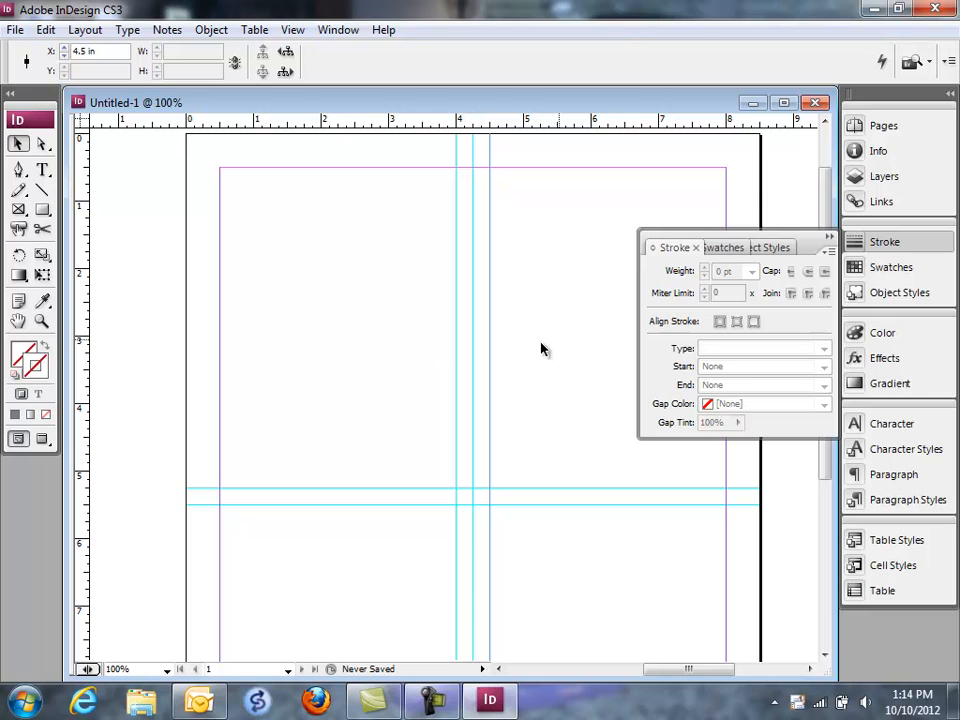
click(829, 237)
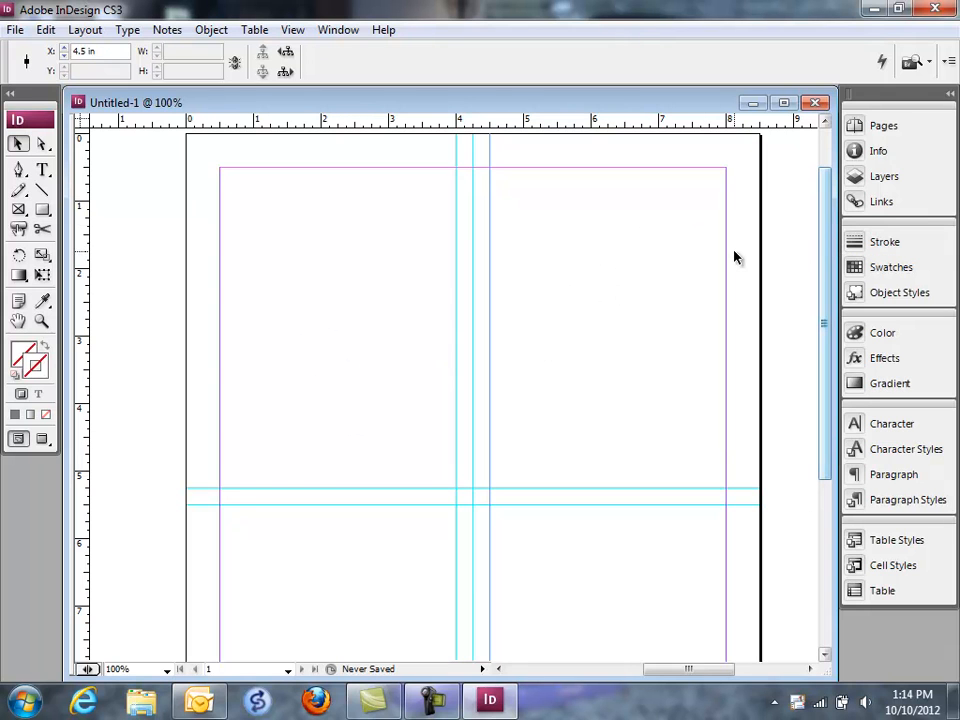
click(281, 266)
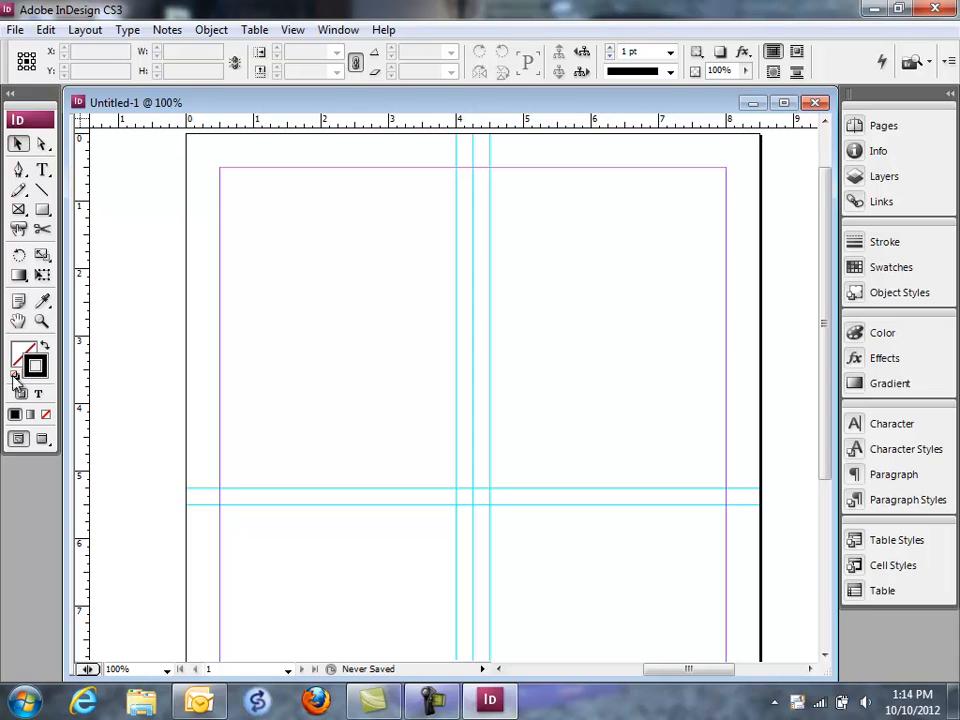
Step: Create a text frame from the upper margin corner to the 4 in guide, enter "Phillies" and size it to 48 pt
click(42, 171)
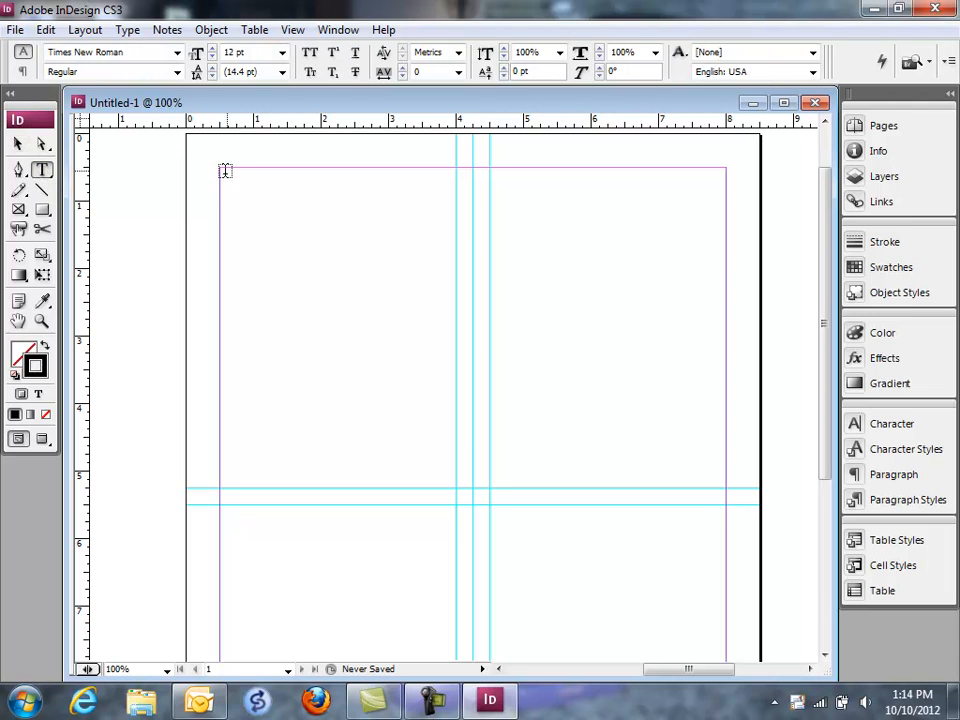
drag(220, 167, 456, 213)
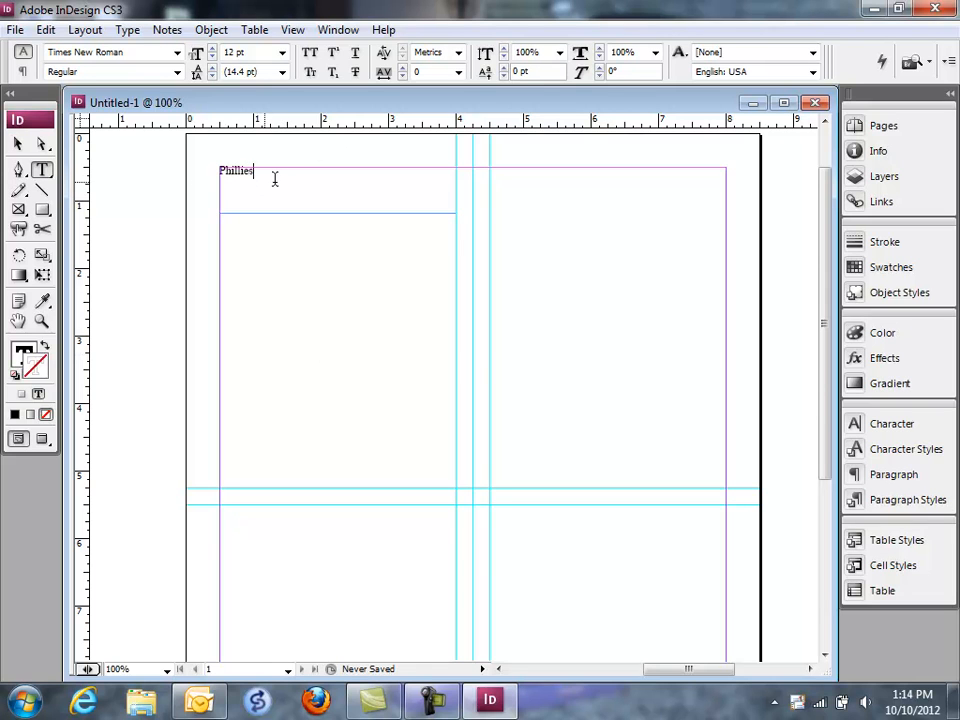
drag(275, 179, 148, 171)
click(282, 52)
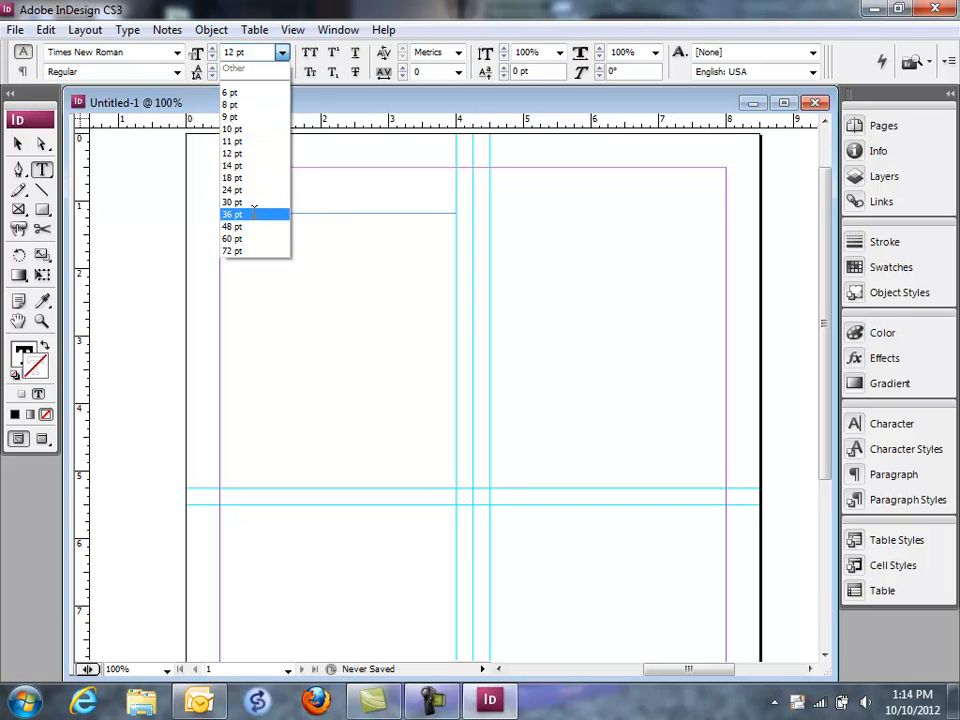
click(240, 226)
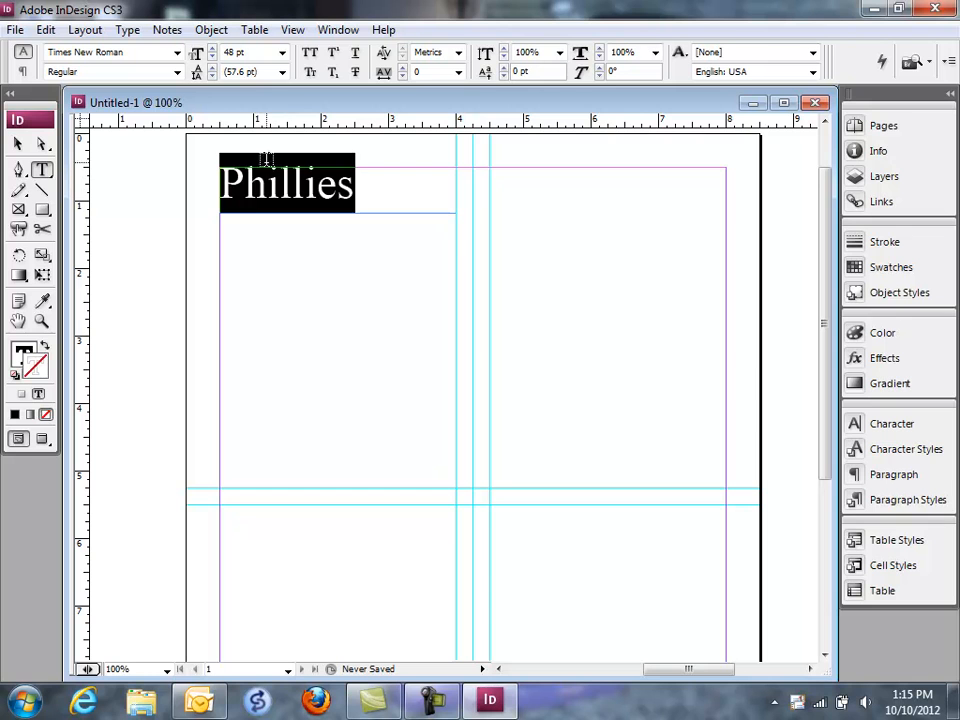
Step: Change the font of the "Phillies" title to Yellowjacket
click(178, 54)
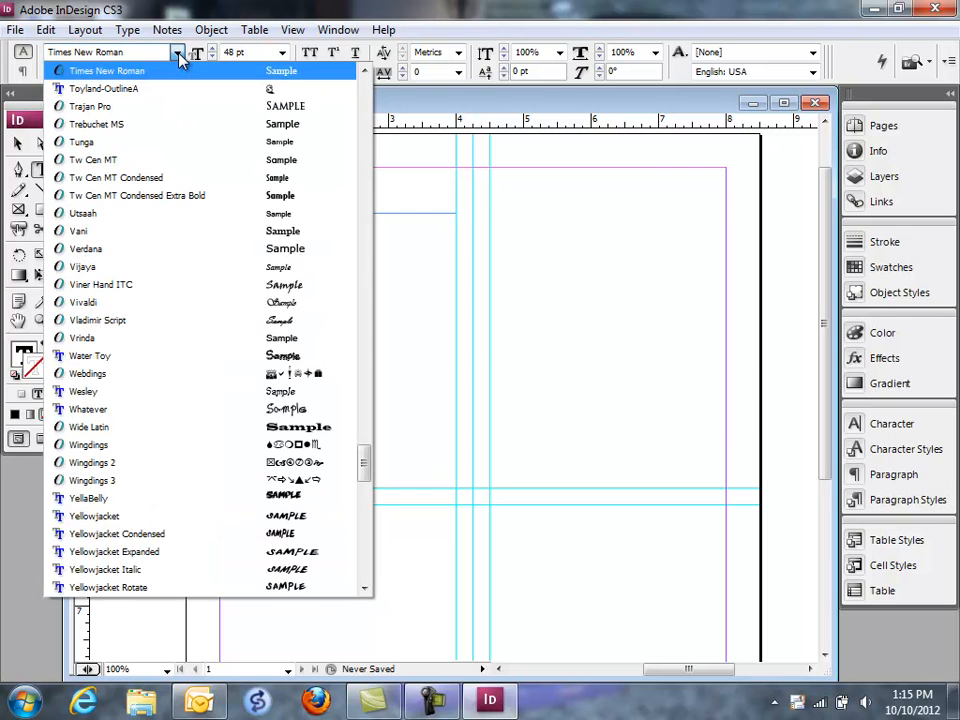
click(179, 56)
click(179, 54)
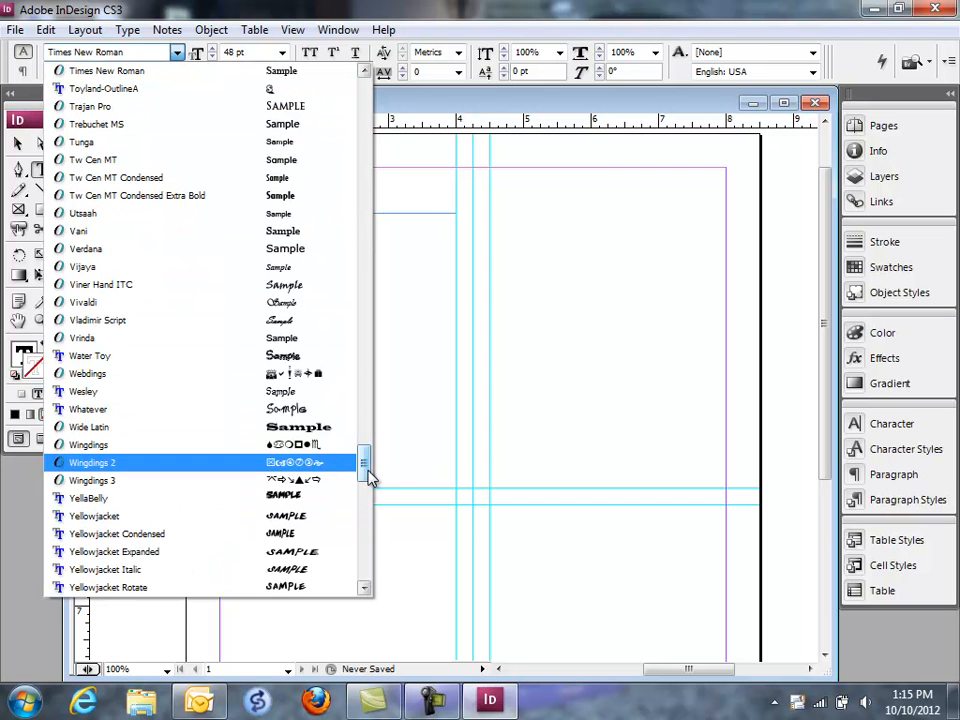
click(315, 519)
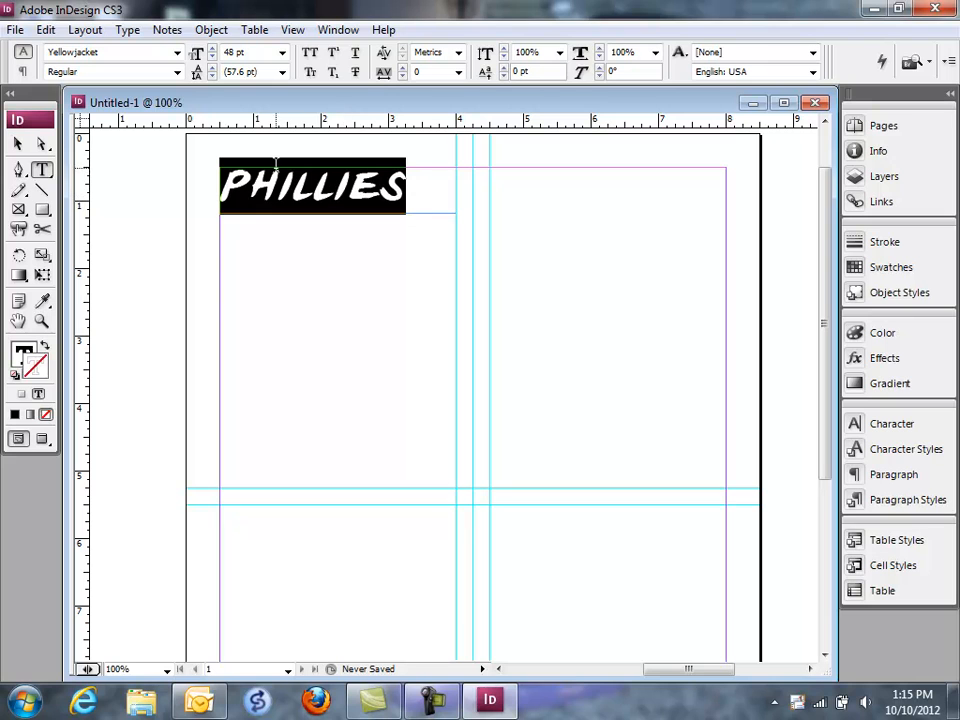
Step: Try the Vrinda font on the "Phillies" title and check which font styles it offers
click(178, 74)
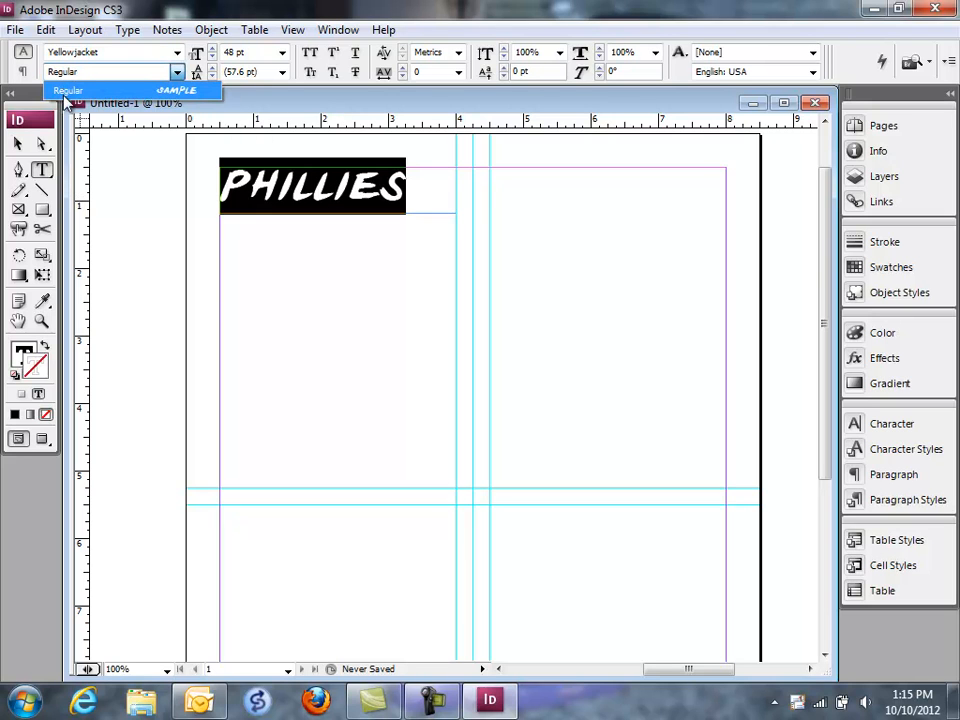
click(176, 72)
click(177, 52)
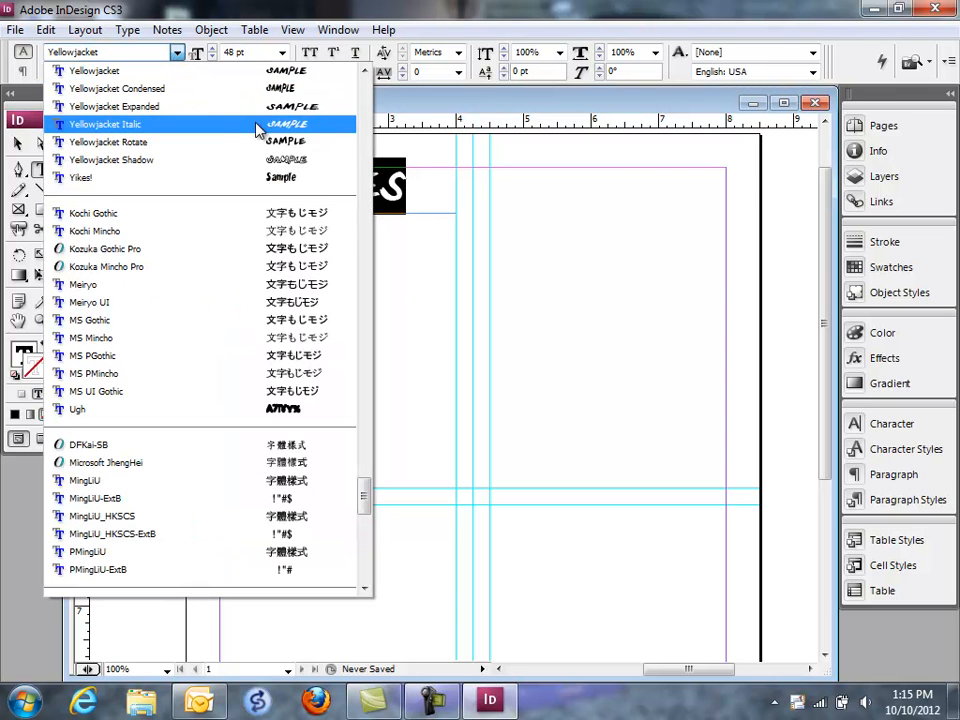
scroll(320, 186, up, 6)
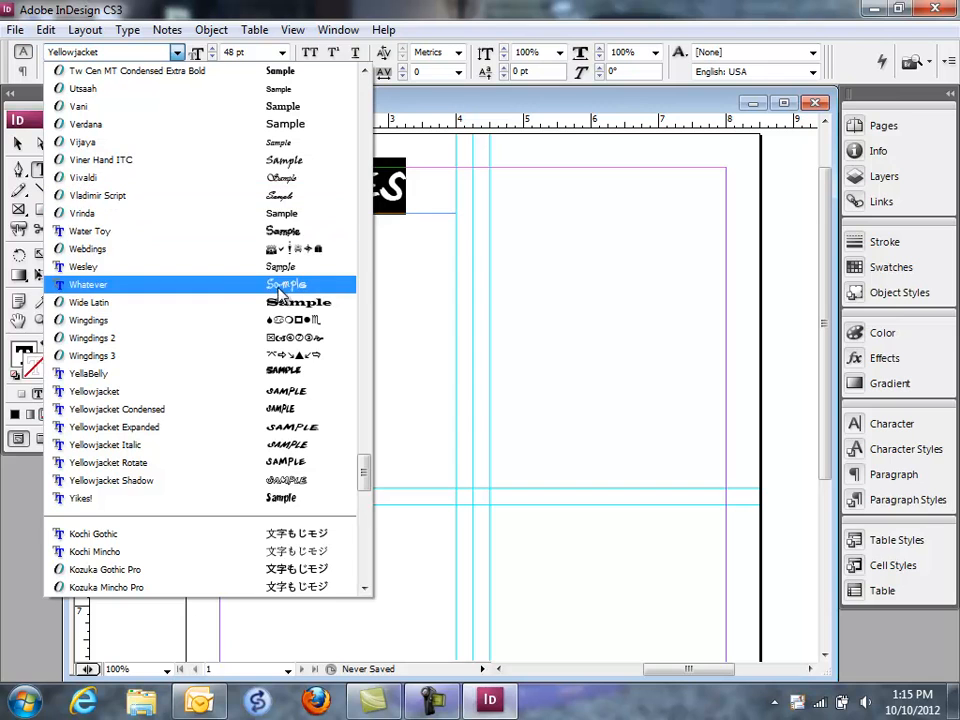
scroll(176, 216, down, 2)
click(172, 129)
click(177, 72)
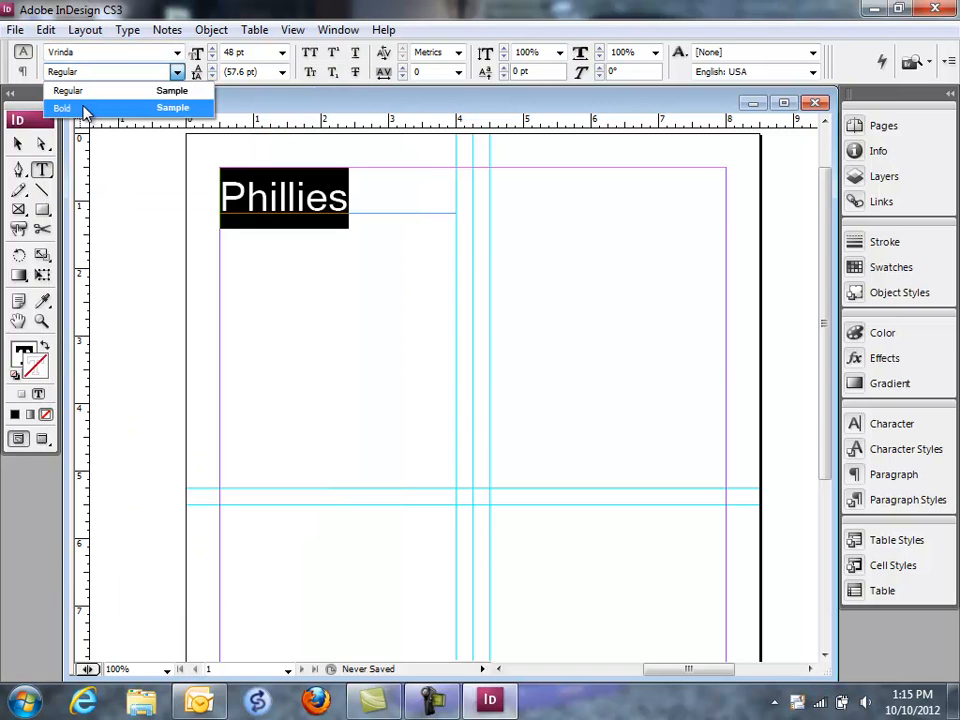
click(176, 73)
Step: Try the YellaBelly font on the "Phillies" title and return it to Yellowjacket
click(176, 55)
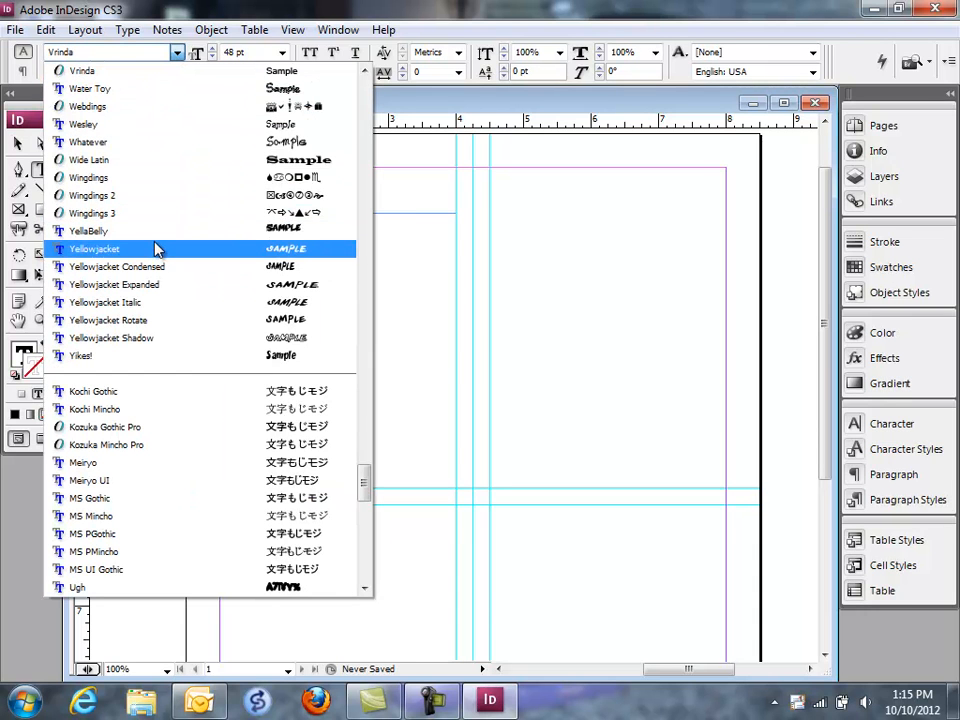
click(155, 232)
click(176, 53)
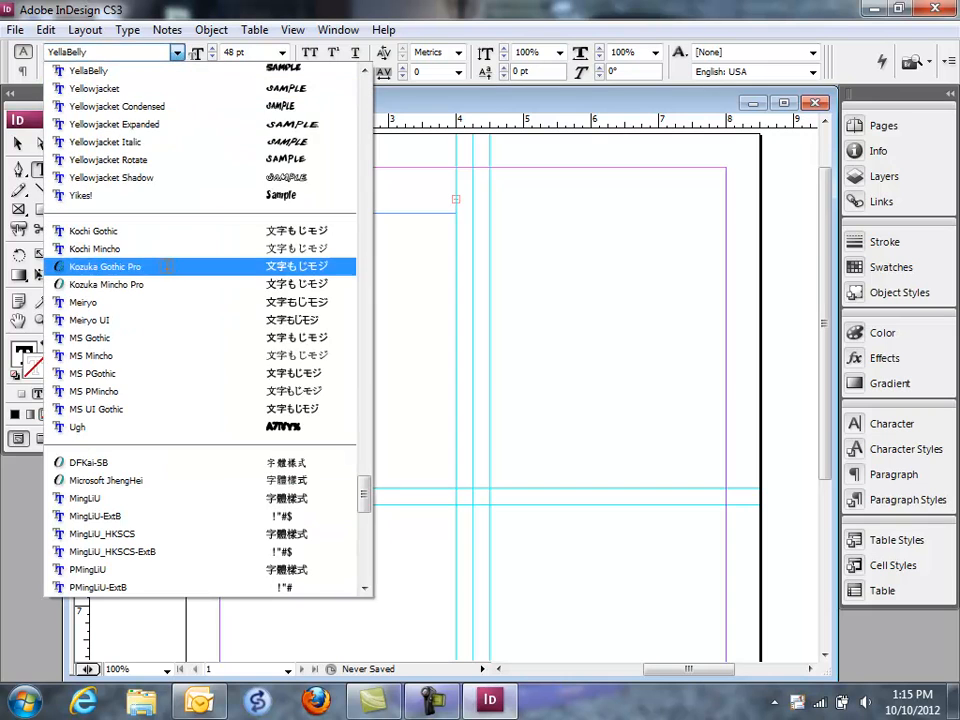
click(210, 89)
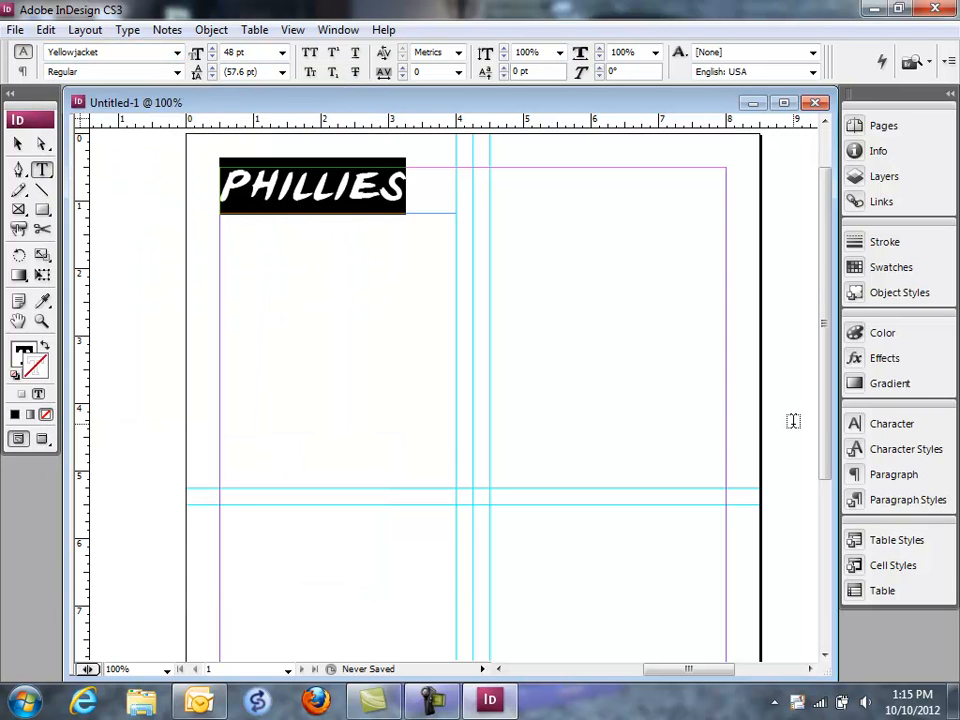
click(889, 478)
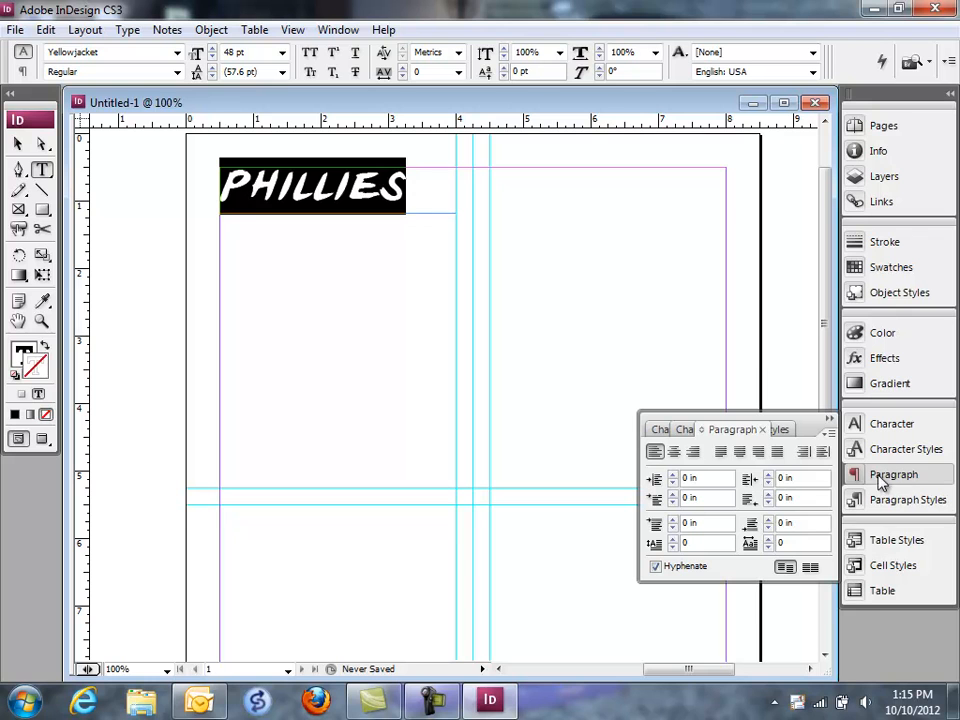
click(828, 419)
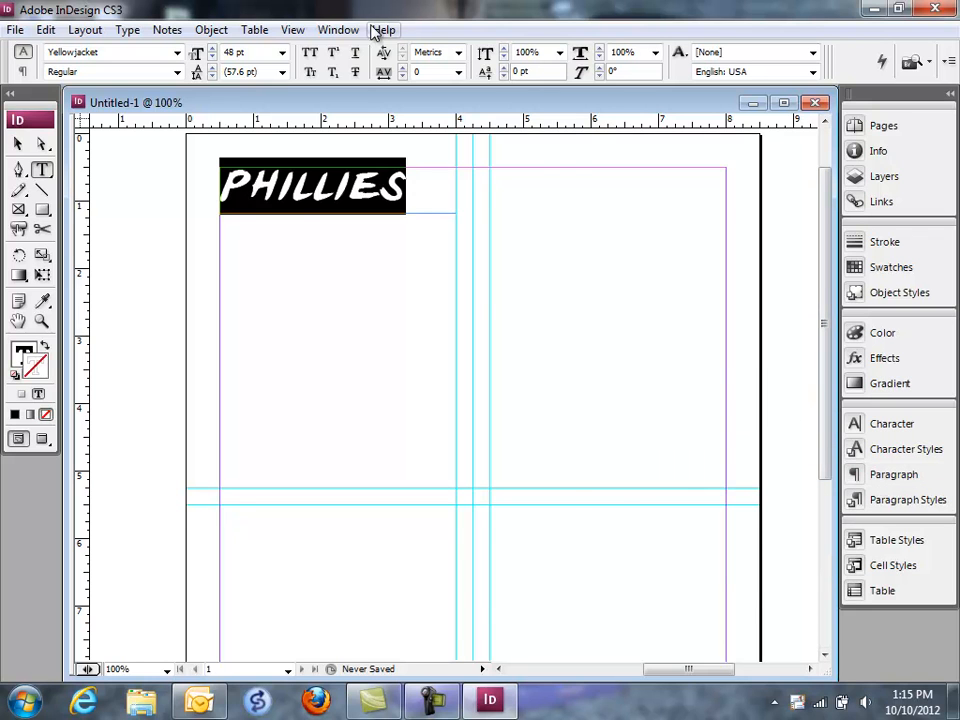
Step: Center the "Phillies" title horizontally within its text frame
click(338, 30)
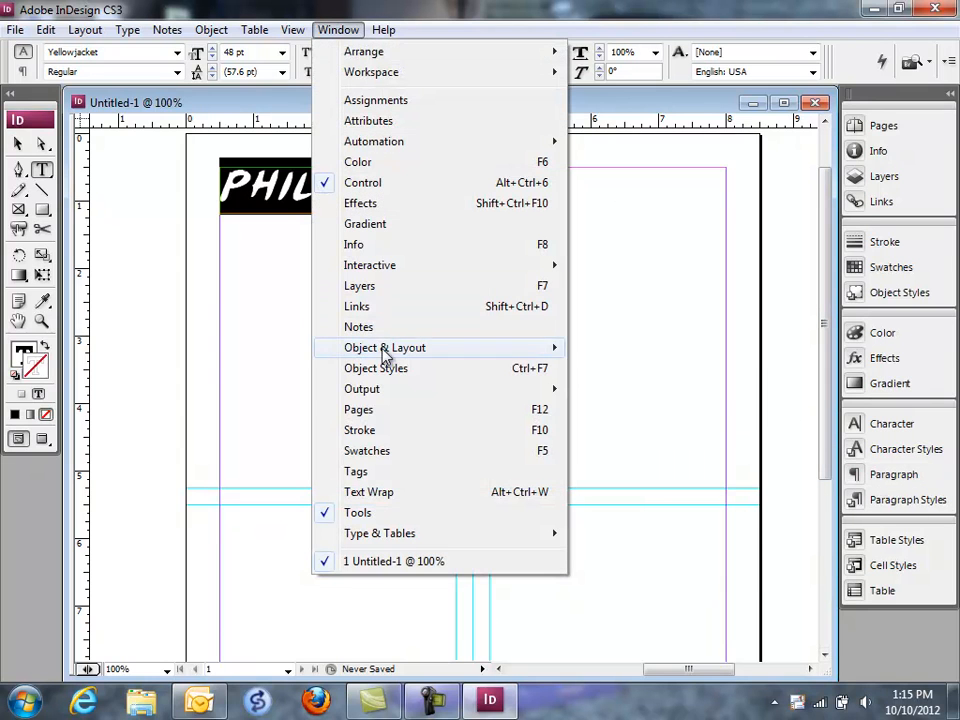
mouse_move(407, 531)
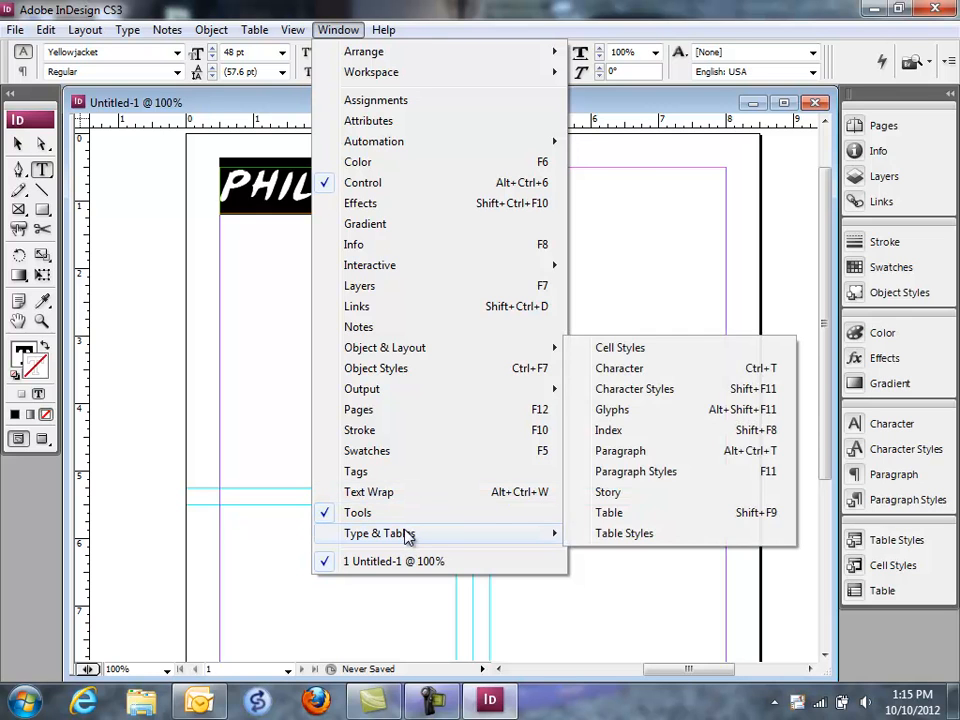
click(623, 455)
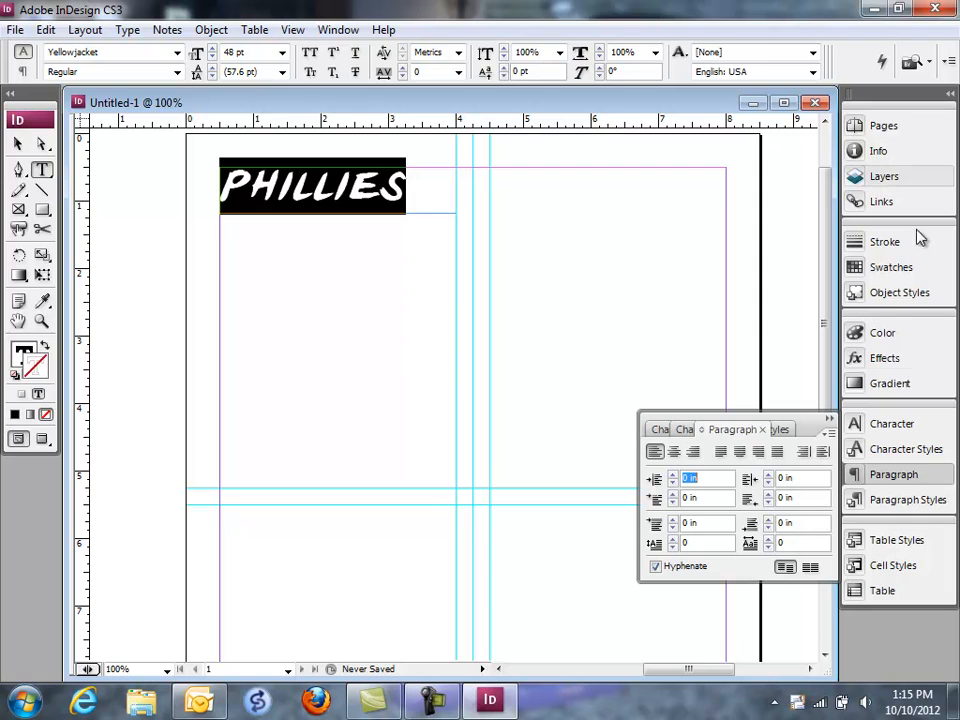
click(673, 452)
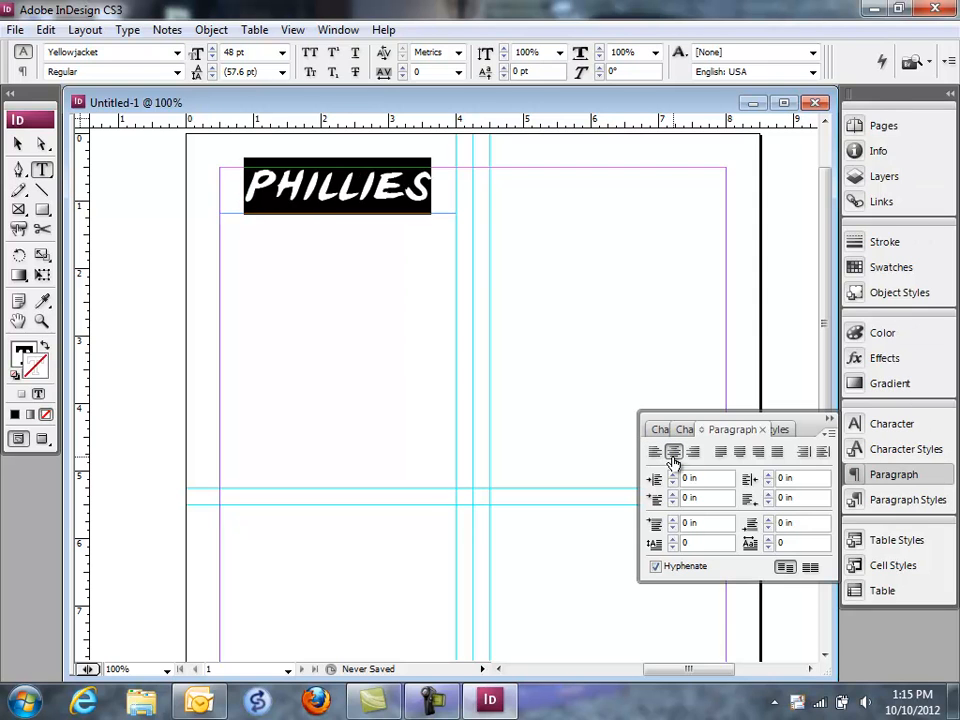
click(829, 419)
click(334, 328)
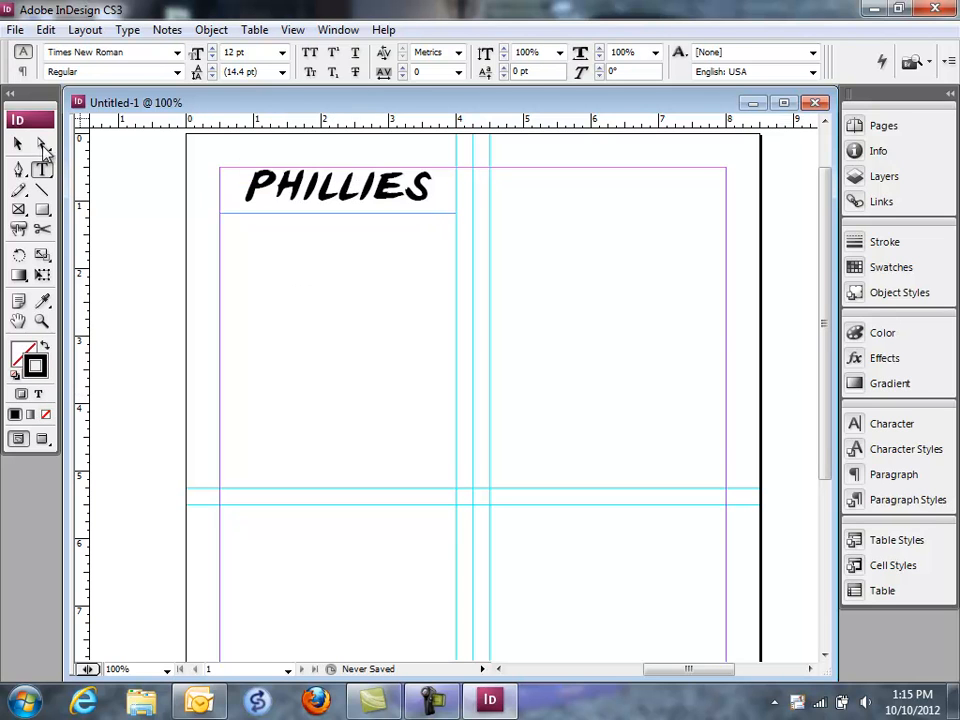
click(18, 144)
click(367, 195)
drag(367, 195, 349, 210)
click(351, 334)
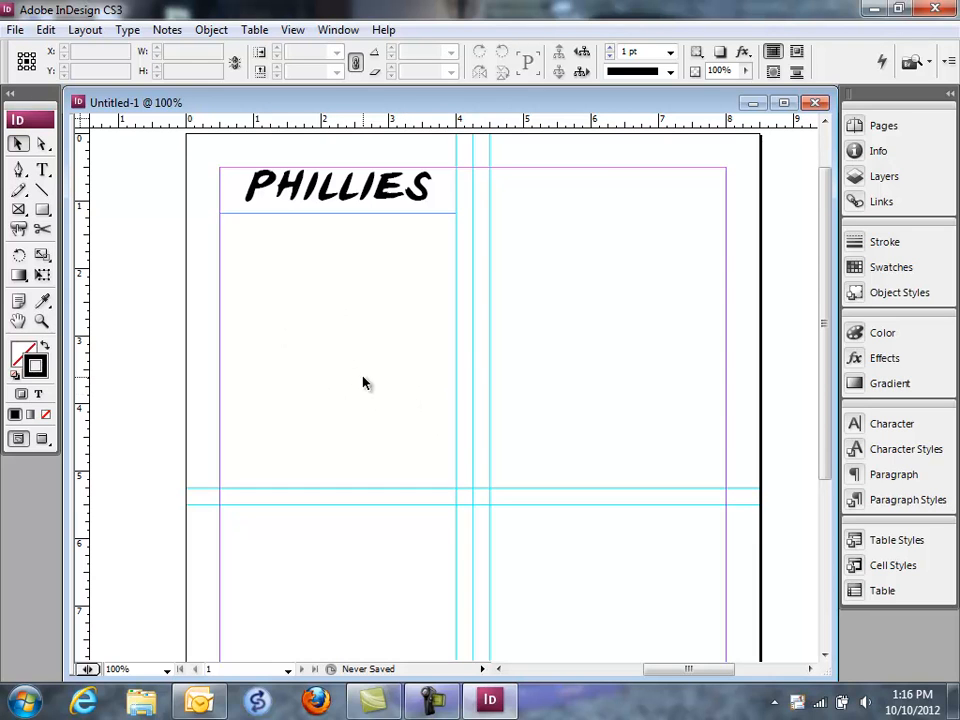
Step: Place the image phillies-logo-image.gif from the Desktop onto the page beside the title
click(18, 32)
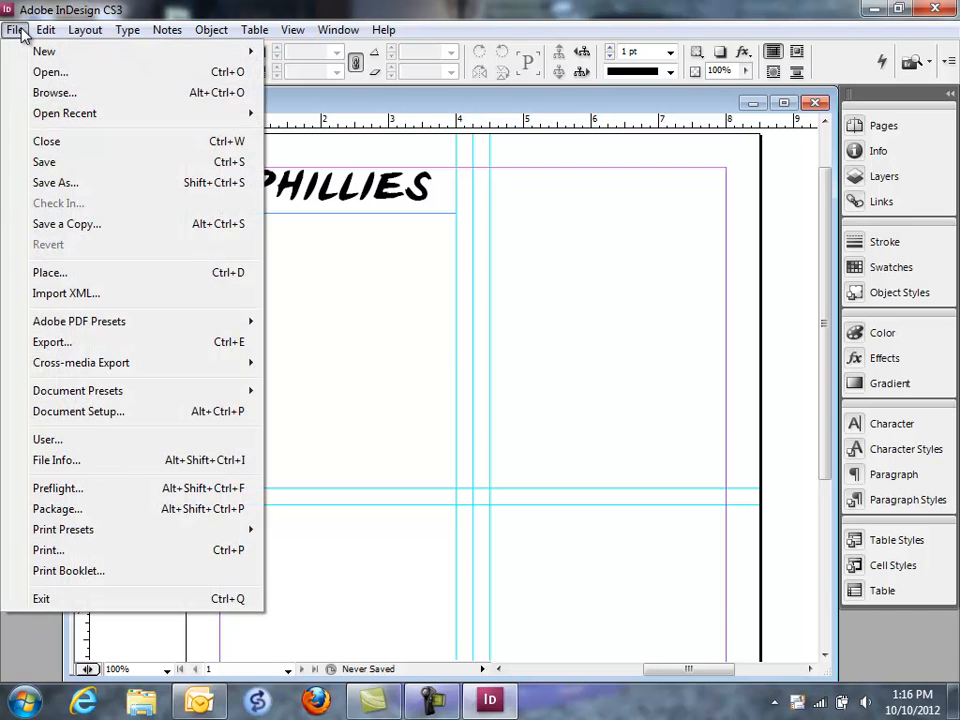
click(108, 281)
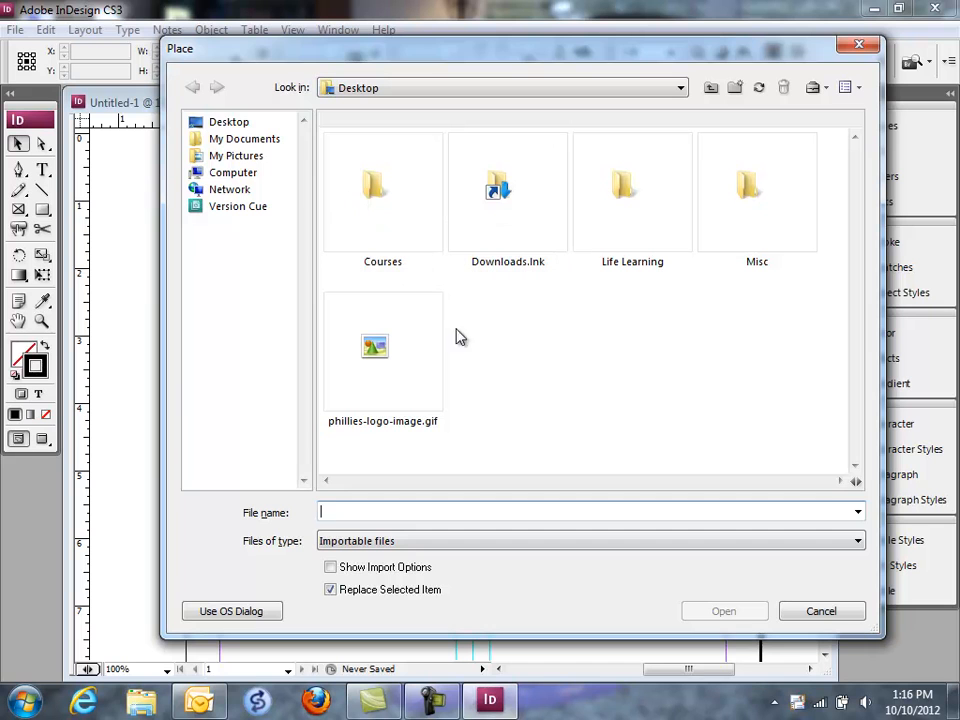
click(371, 368)
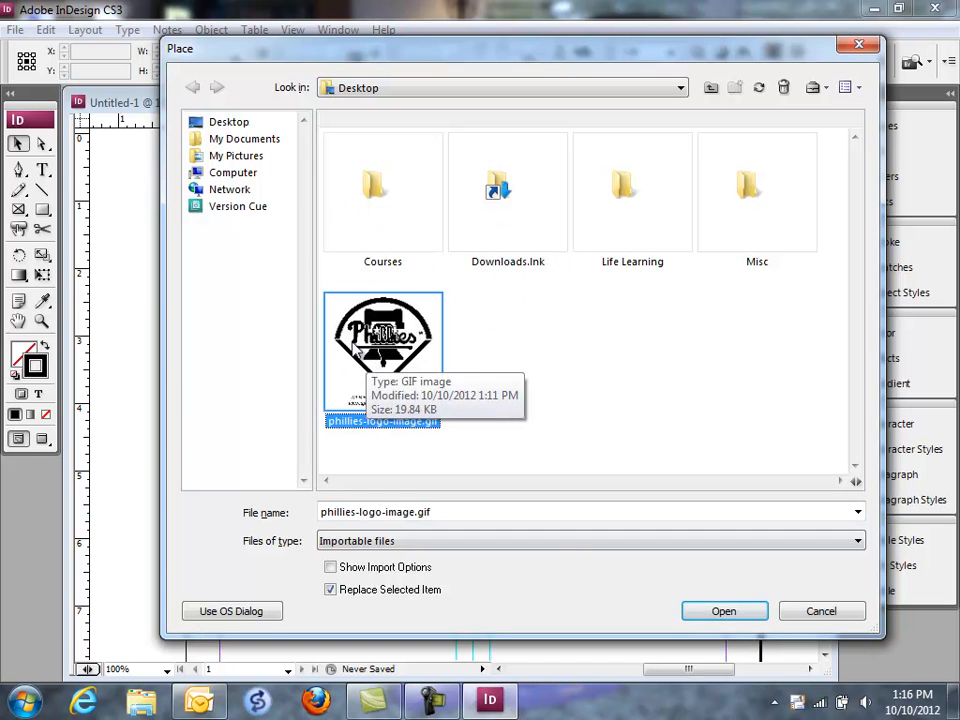
click(721, 612)
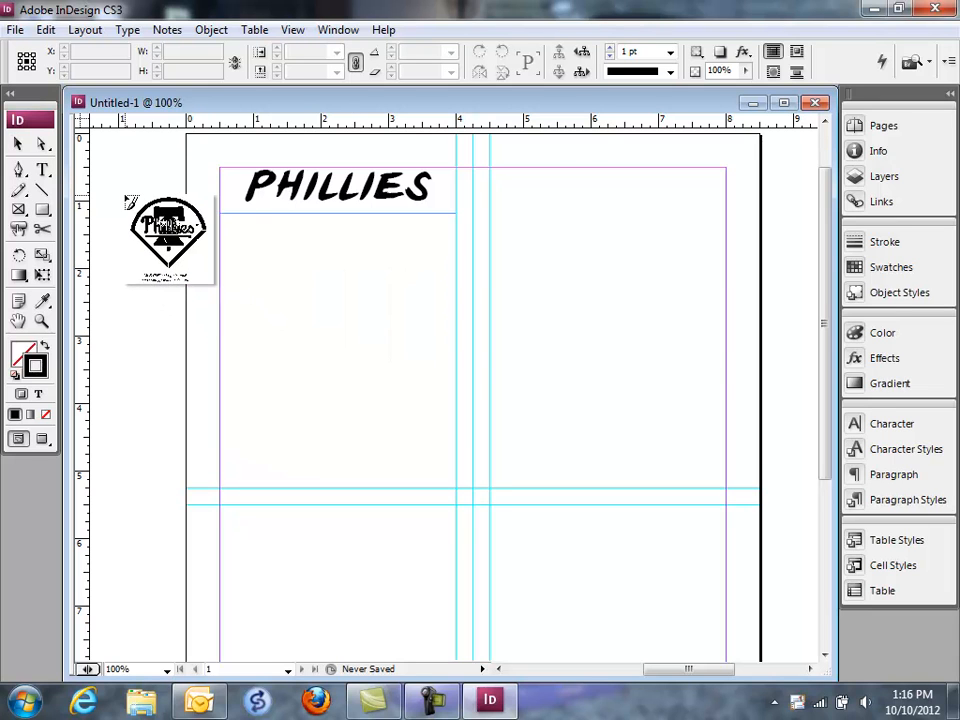
click(125, 196)
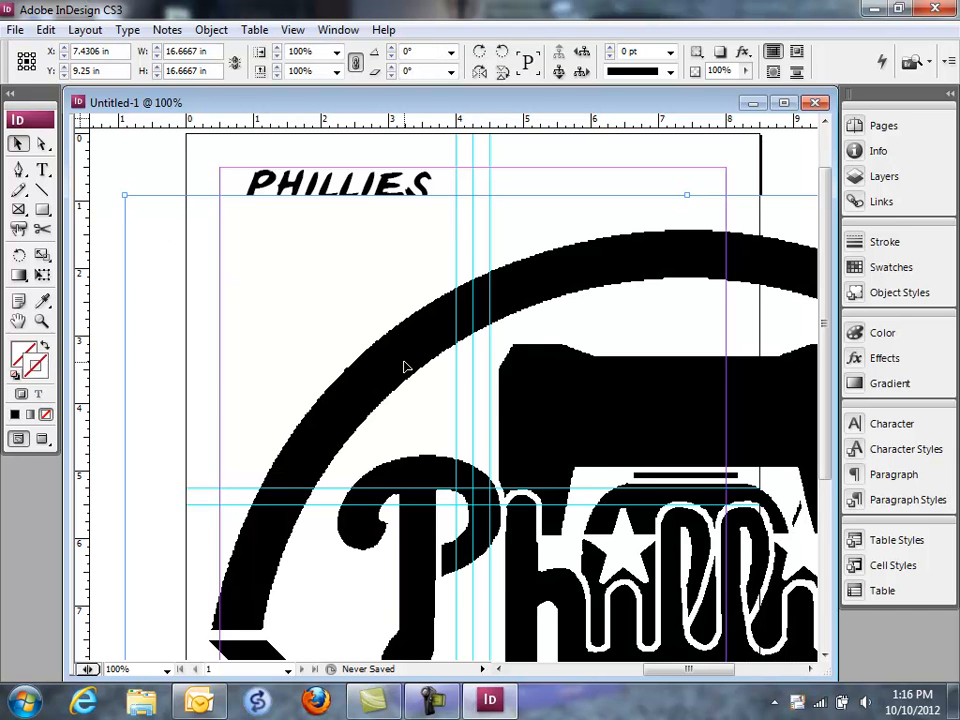
Step: Try shrinking the logo from its upper frame corner to about 9.3 by 12 in, and extend the frame back to about 15.7 by 16.4 in
scroll(410, 400, down, 3)
scroll(416, 446, up, 3)
drag(123, 195, 620, 510)
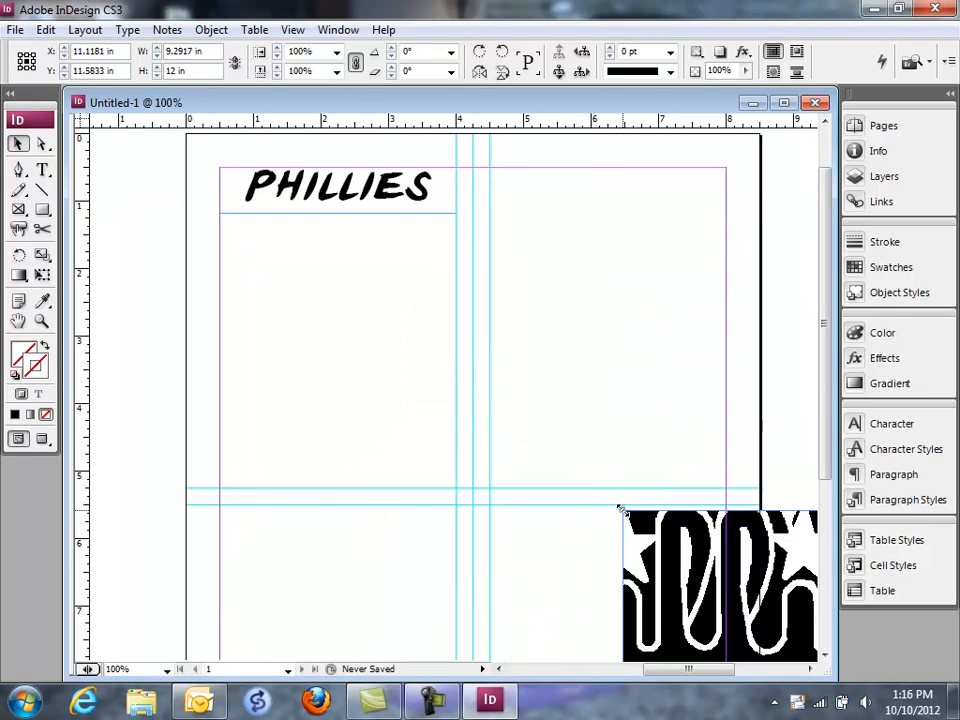
scroll(667, 545, up, 3)
click(664, 547)
scroll(660, 545, down, 2)
drag(671, 542, 542, 456)
drag(478, 428, 667, 205)
drag(610, 669, 678, 669)
drag(132, 206, 120, 172)
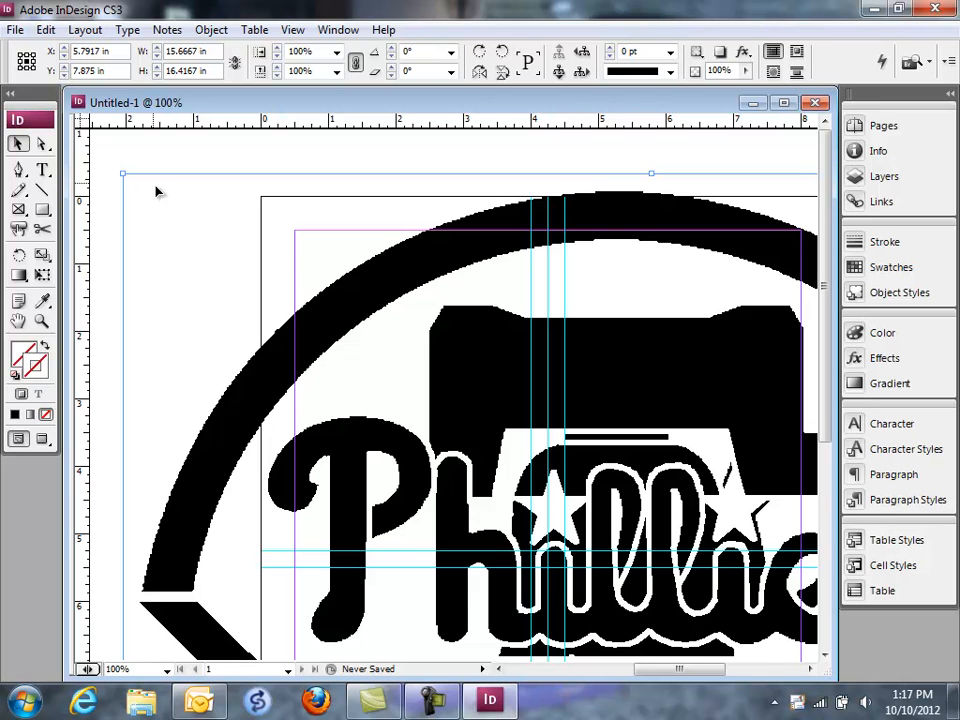
Step: Scale the logo together with its frame to about 2.9 by 3 in, and crop off the caption to a frame height of about 2.5 in
drag(121, 174, 295, 223)
drag(211, 203, 494, 497)
drag(637, 607, 383, 386)
drag(237, 276, 409, 457)
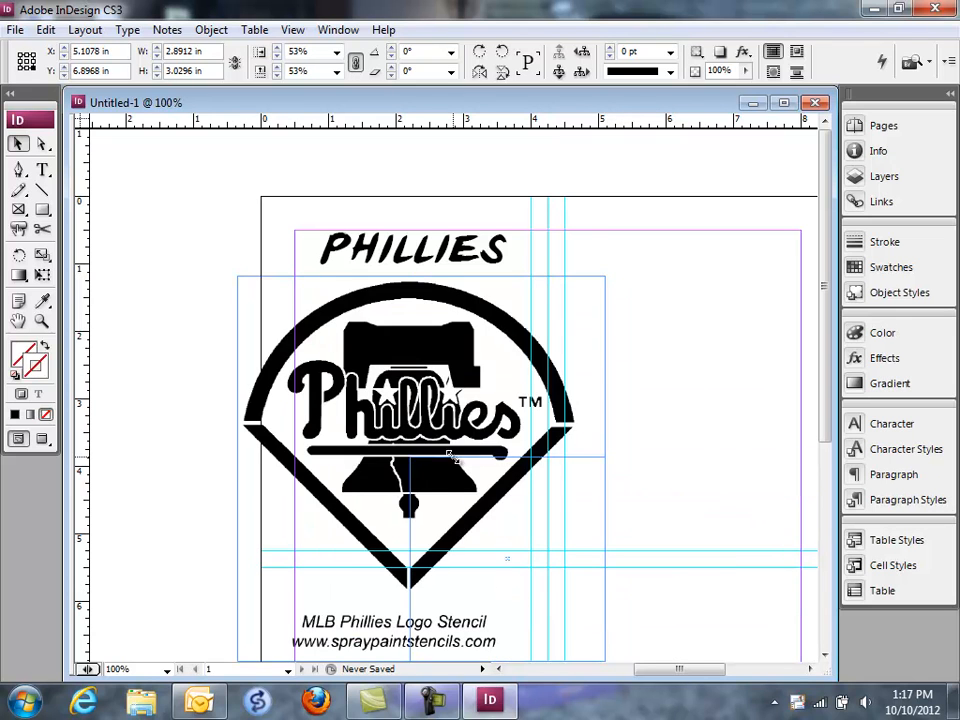
drag(494, 513, 351, 345)
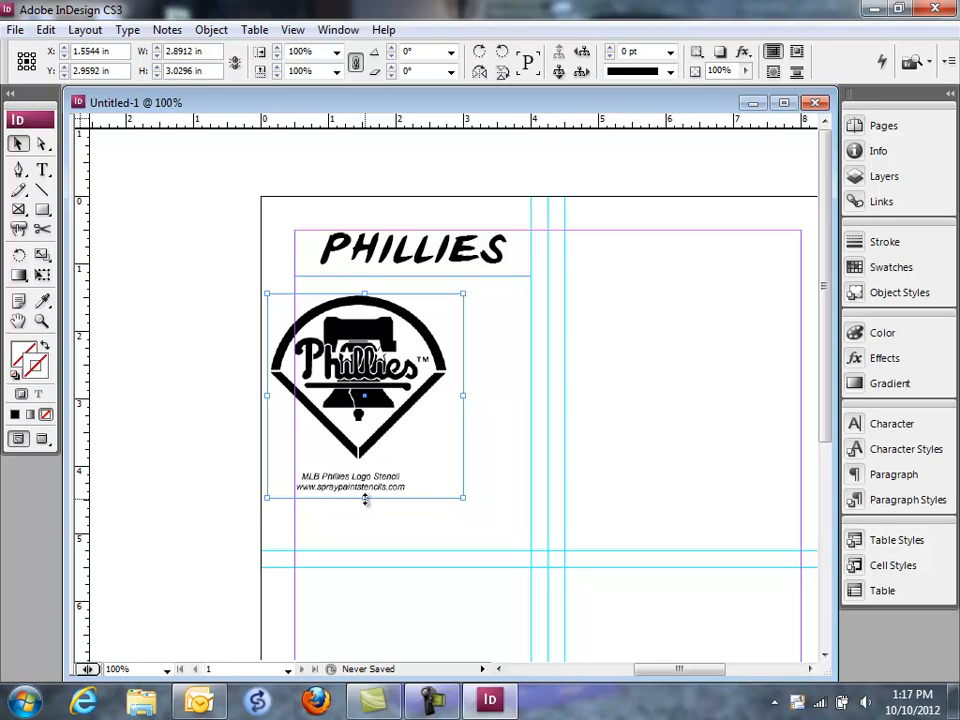
drag(365, 499, 443, 479)
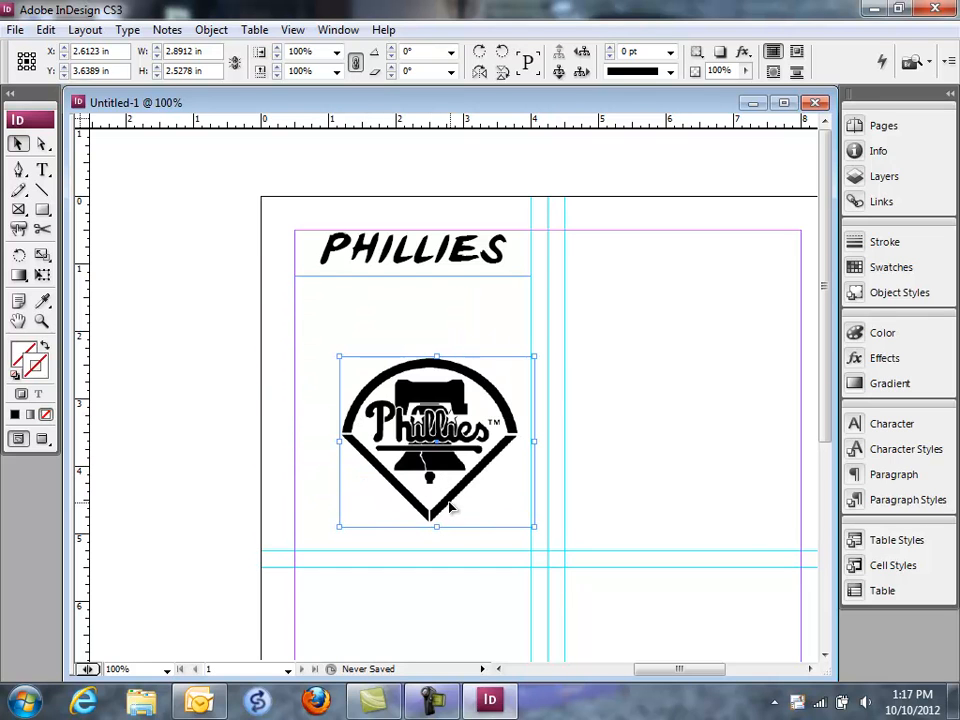
Step: Scale the logo to about 1.5 by 1.3 in and place it in the first section's lower corner, against the 4 in guide
drag(337, 356, 433, 439)
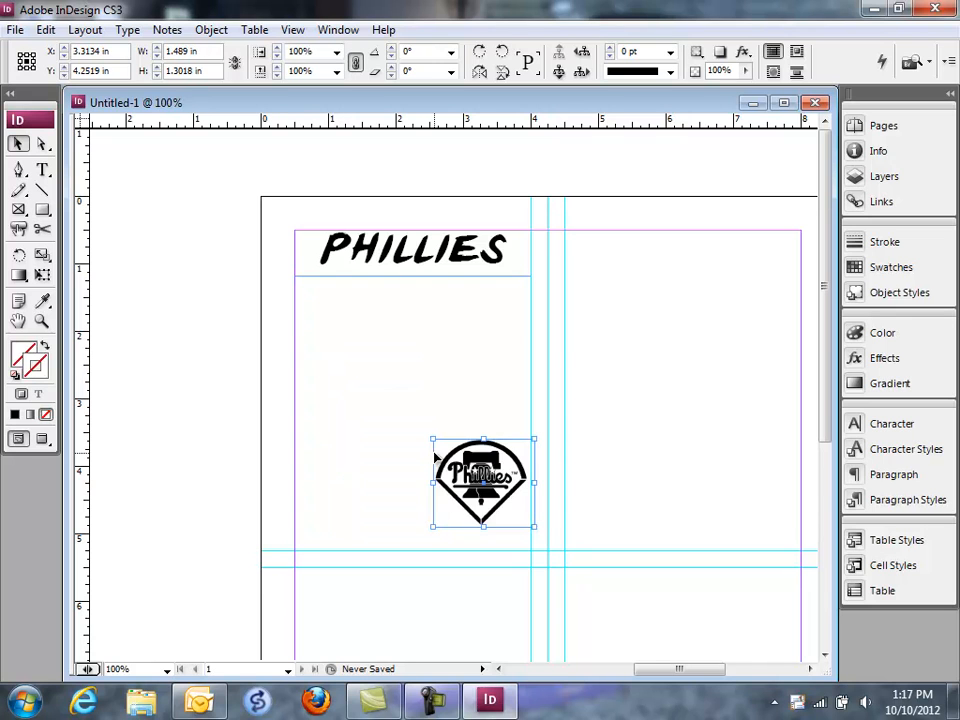
drag(481, 490, 477, 513)
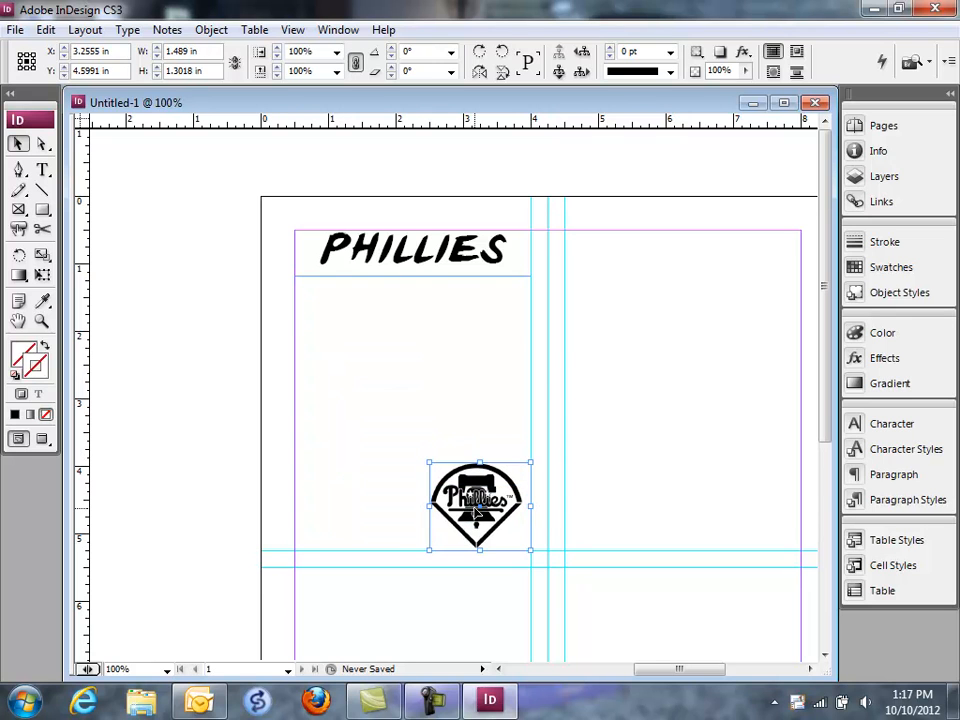
click(428, 445)
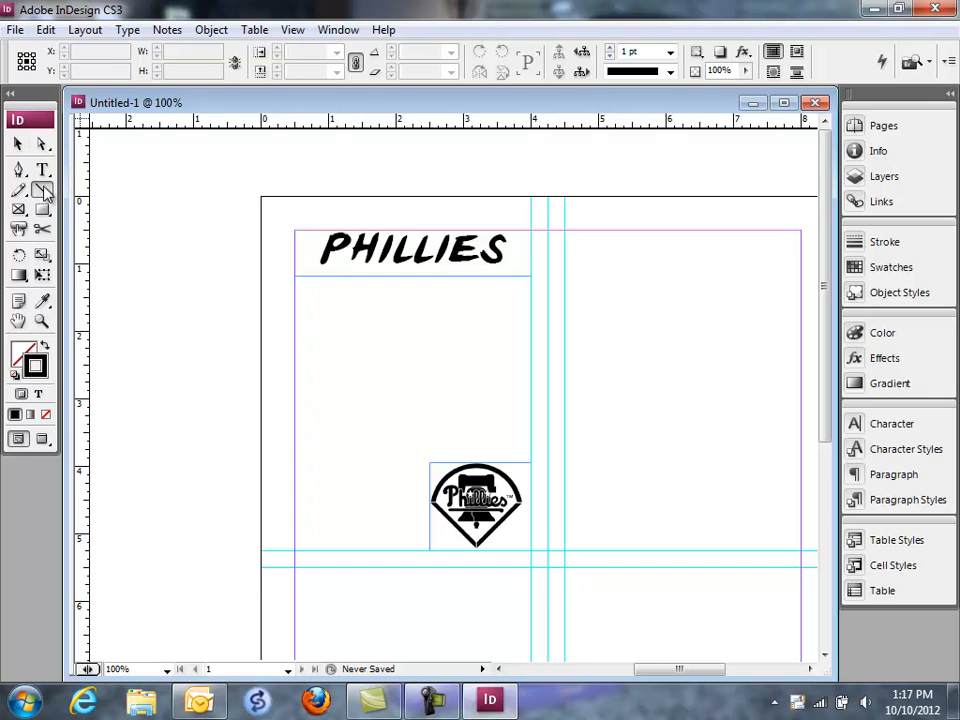
Step: Draw a horizontal line about 2.83 in long beneath the "Phillies" title frame
drag(313, 301, 504, 312)
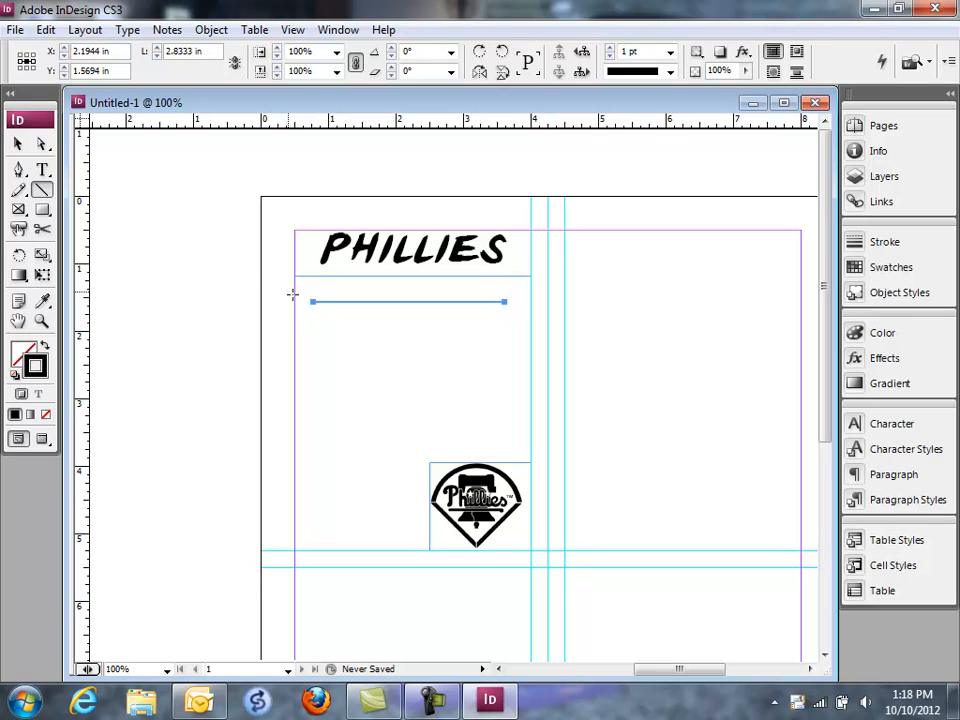
click(18, 143)
click(150, 231)
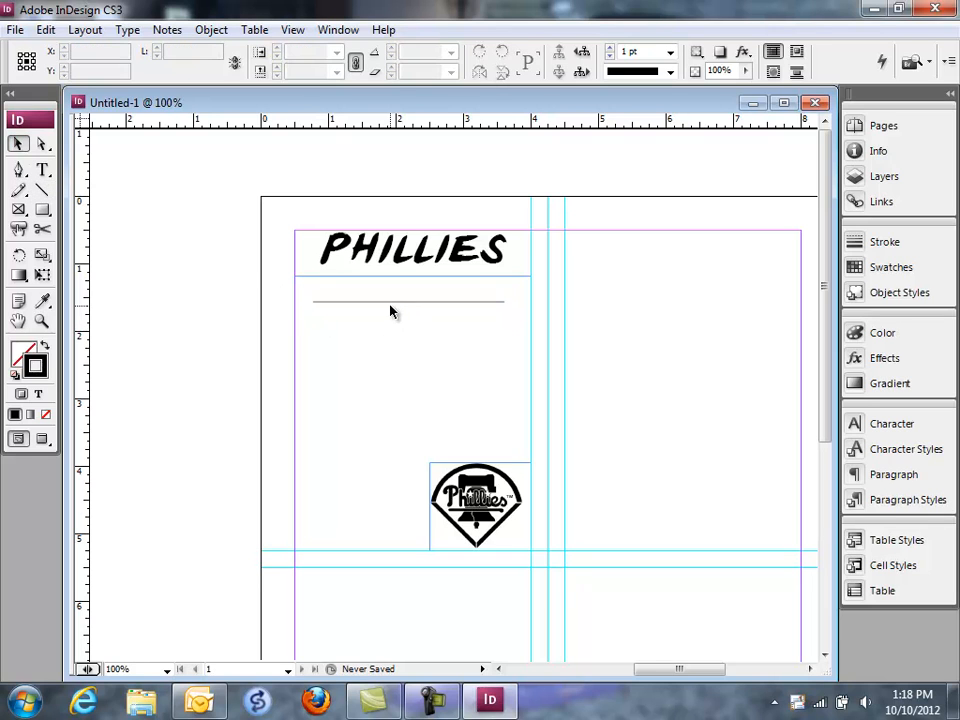
Step: Set the stroke weight of the line beneath the title to 3 pt
click(389, 302)
click(880, 244)
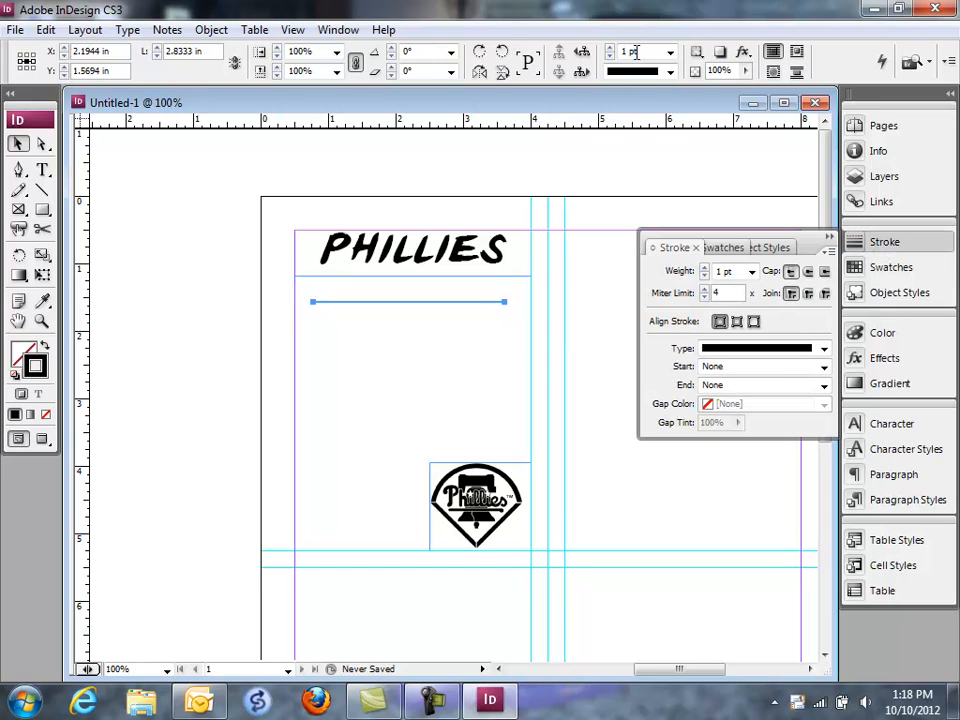
click(828, 242)
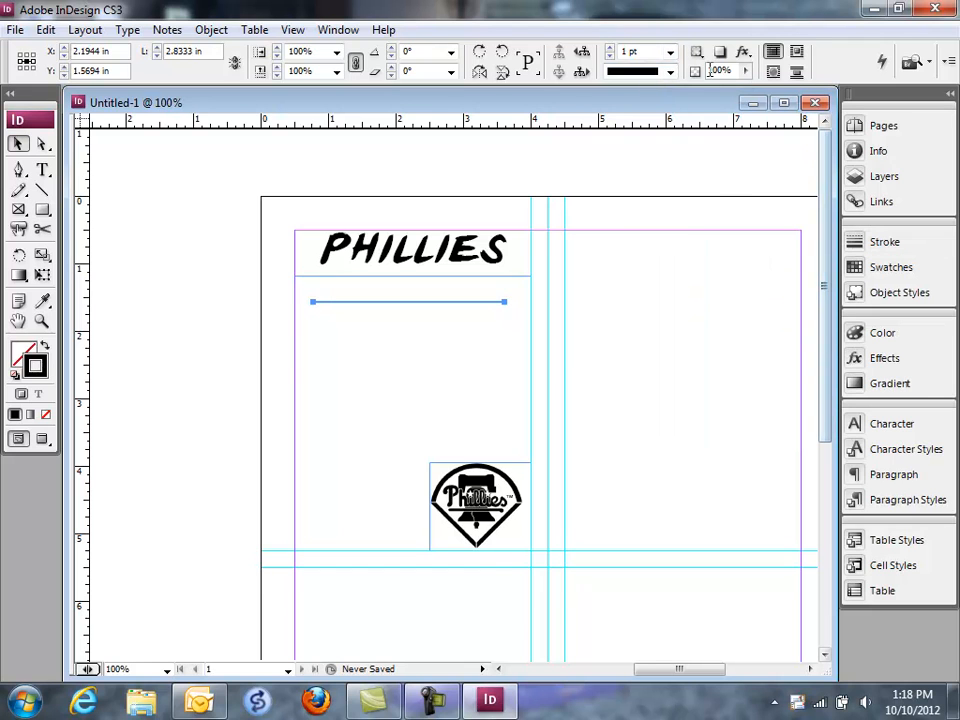
click(670, 51)
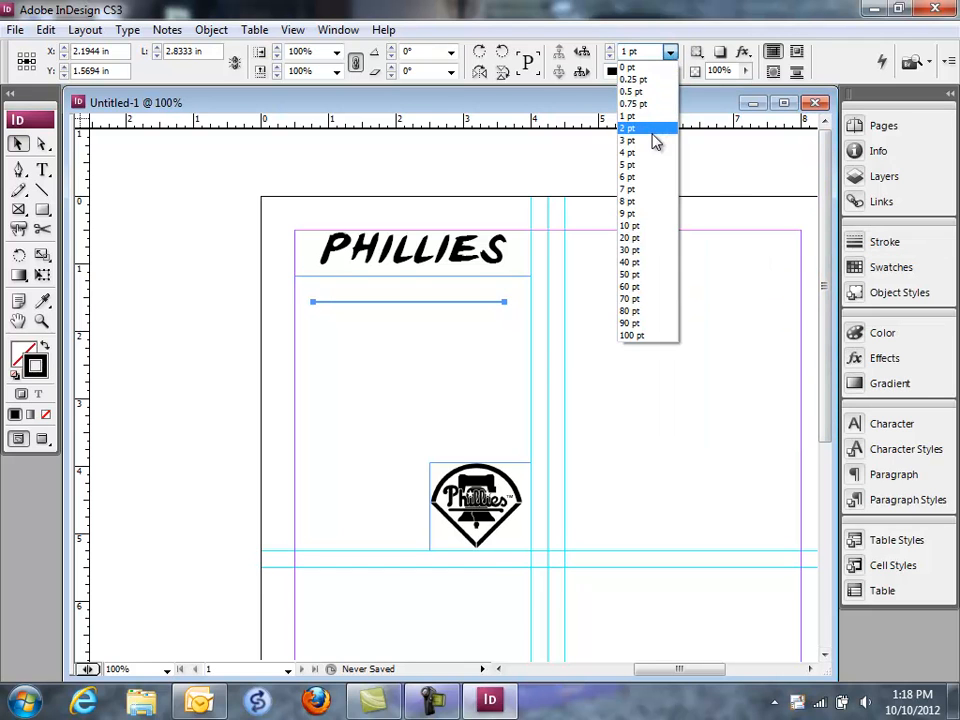
click(655, 129)
click(356, 420)
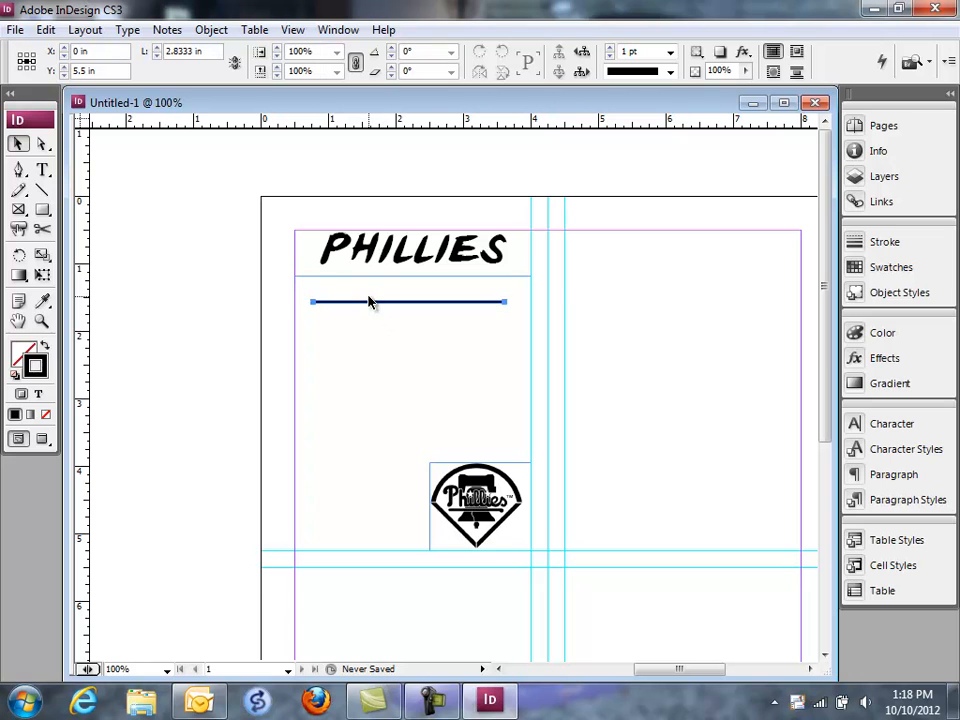
Step: Copy and paste the line down the first section to make six stacked writing lines above the logo
click(369, 302)
key(ctrl+c)
key(ctrl+v)
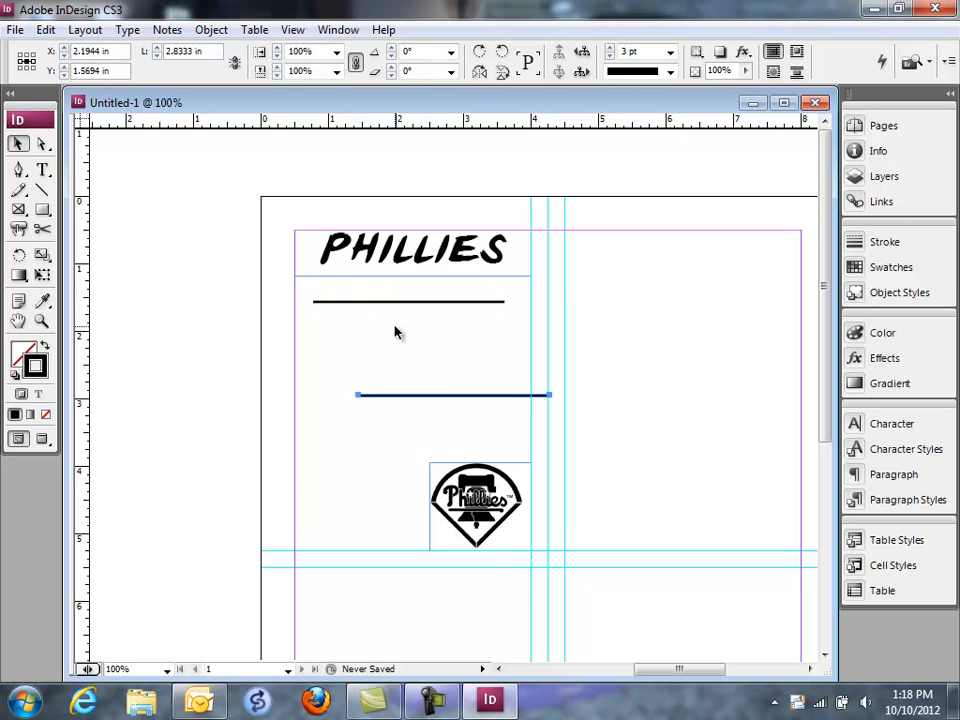
drag(435, 397, 388, 334)
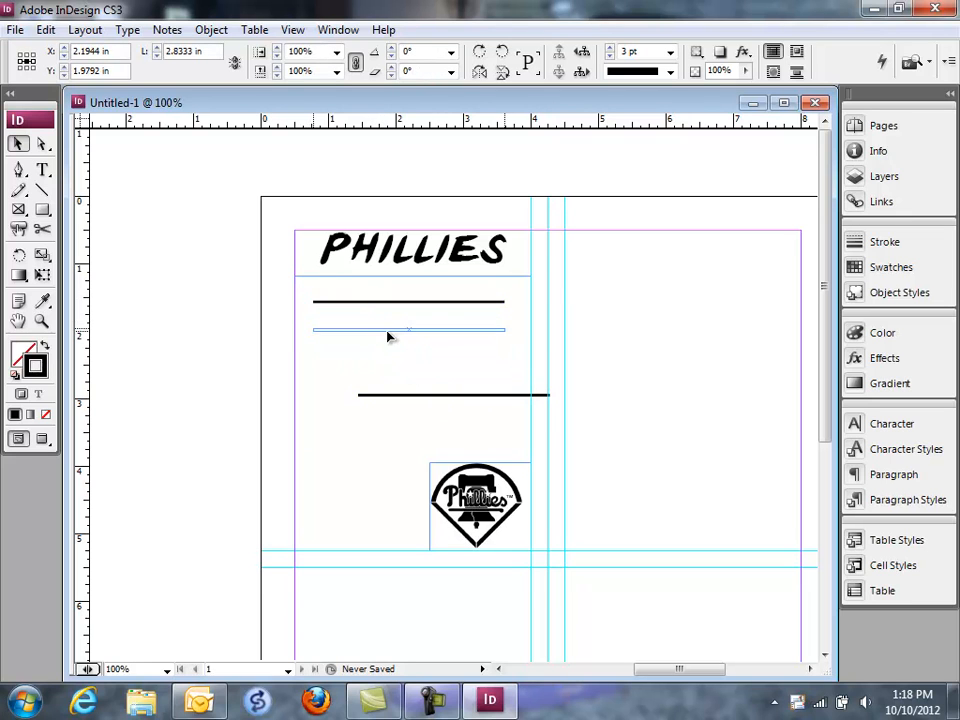
drag(386, 395, 334, 347)
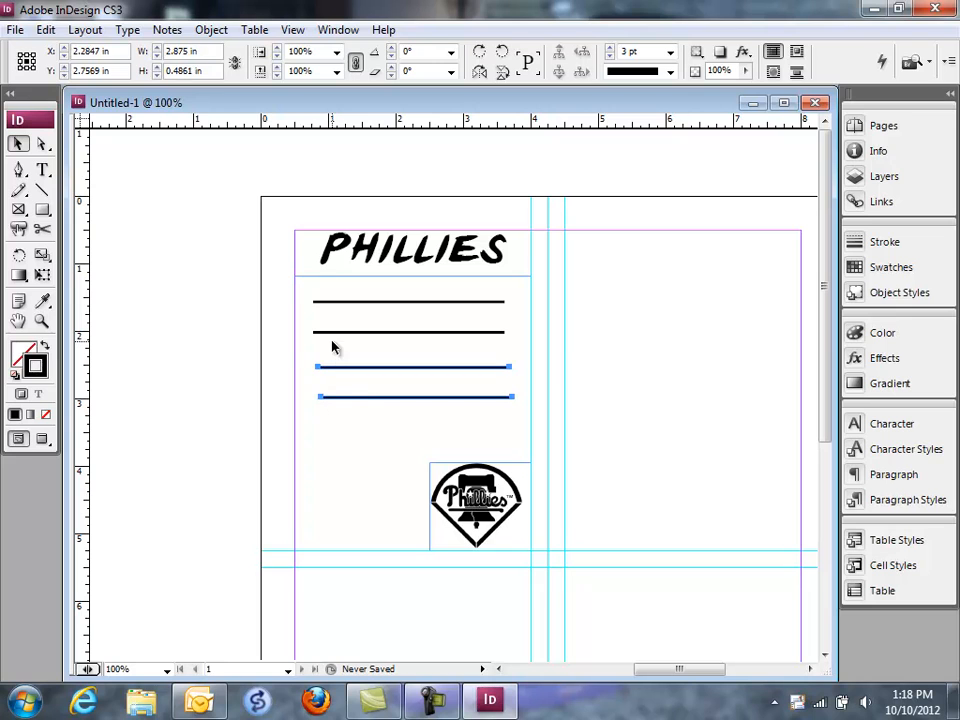
drag(367, 394, 369, 426)
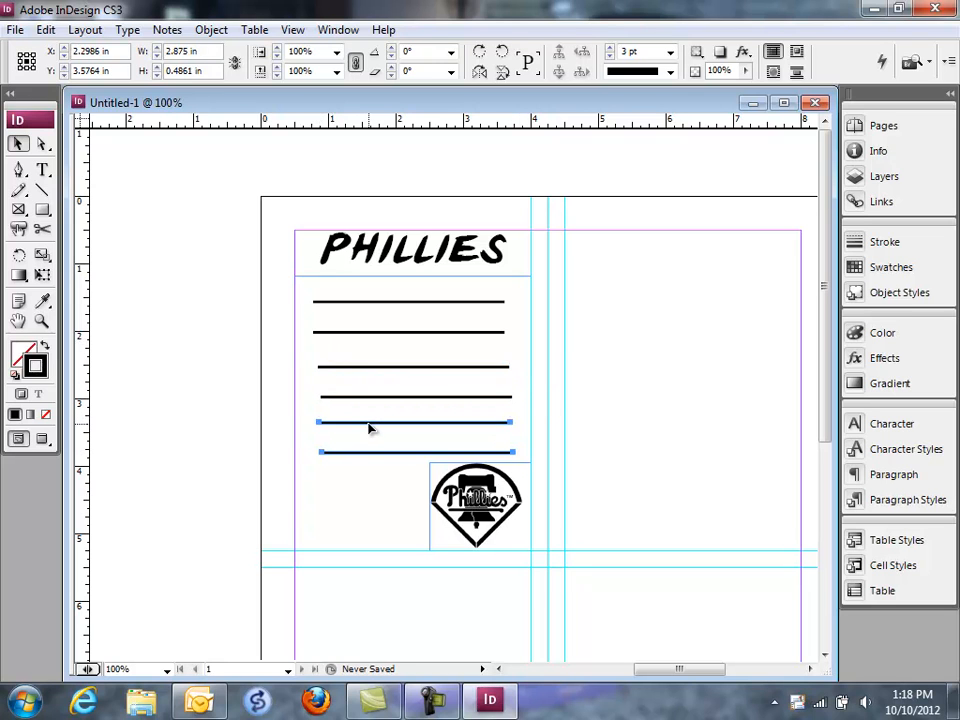
Step: Add one more pair of lines beside the logo and shorten both so they end just before it
drag(505, 388, 414, 484)
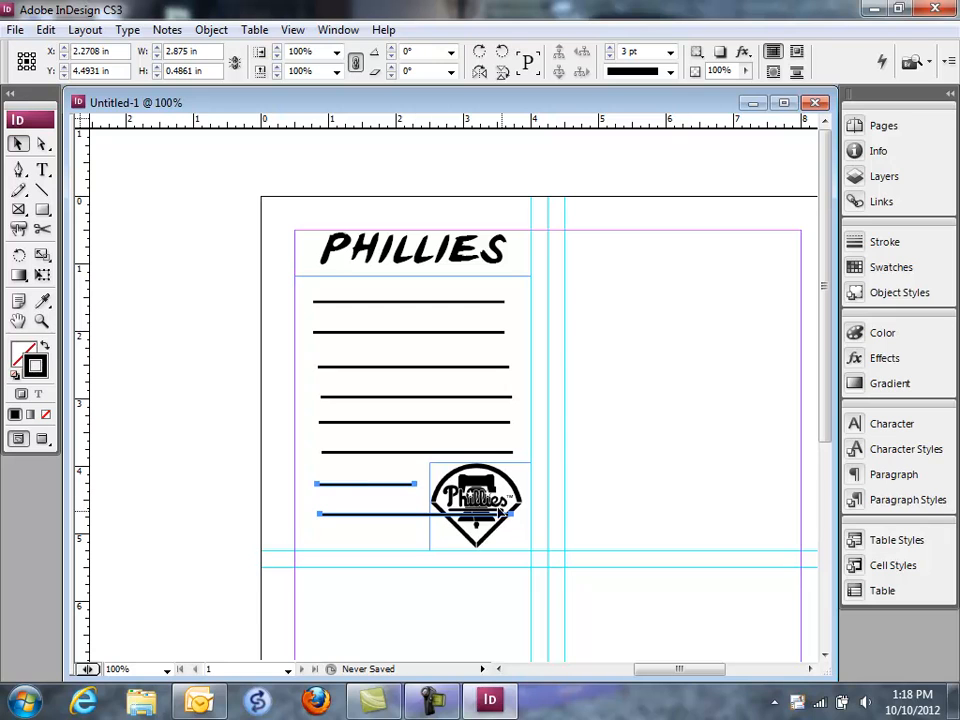
drag(509, 514, 415, 514)
click(270, 455)
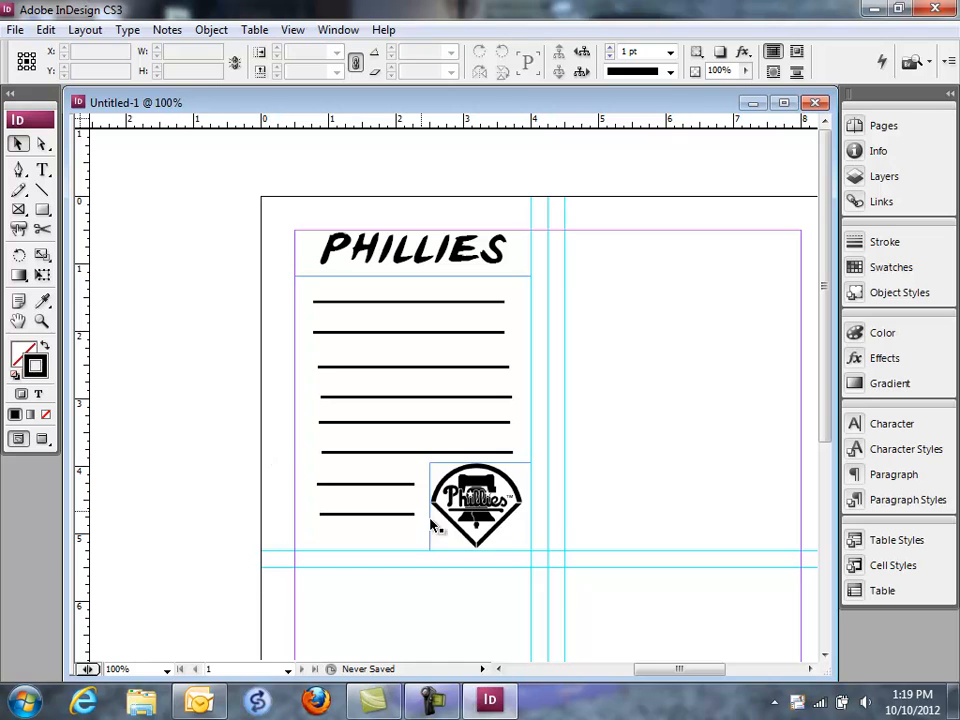
Step: Duplicate the title, all lines and the logo into the second section, aligned with the page margins and the 4.5 in guide
drag(677, 672, 692, 677)
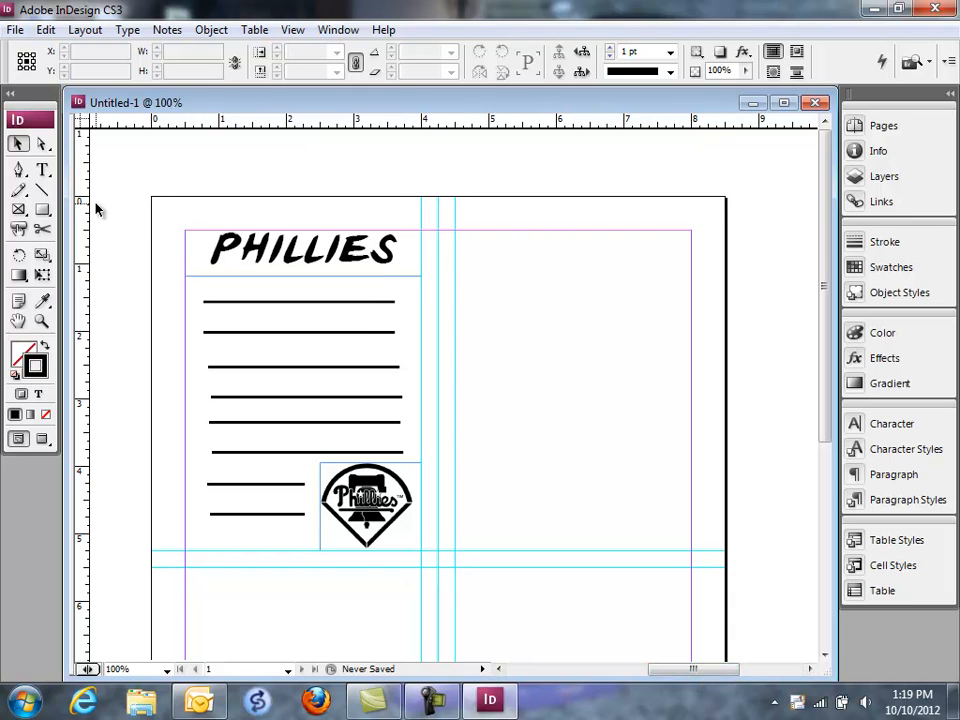
drag(164, 196, 449, 563)
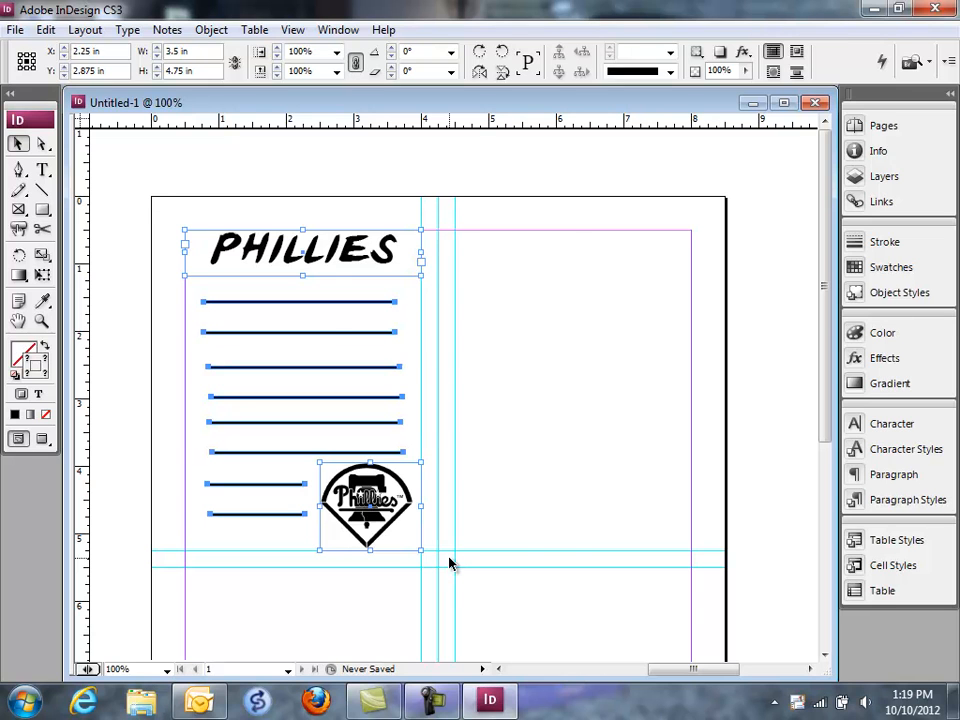
key(ctrl+v)
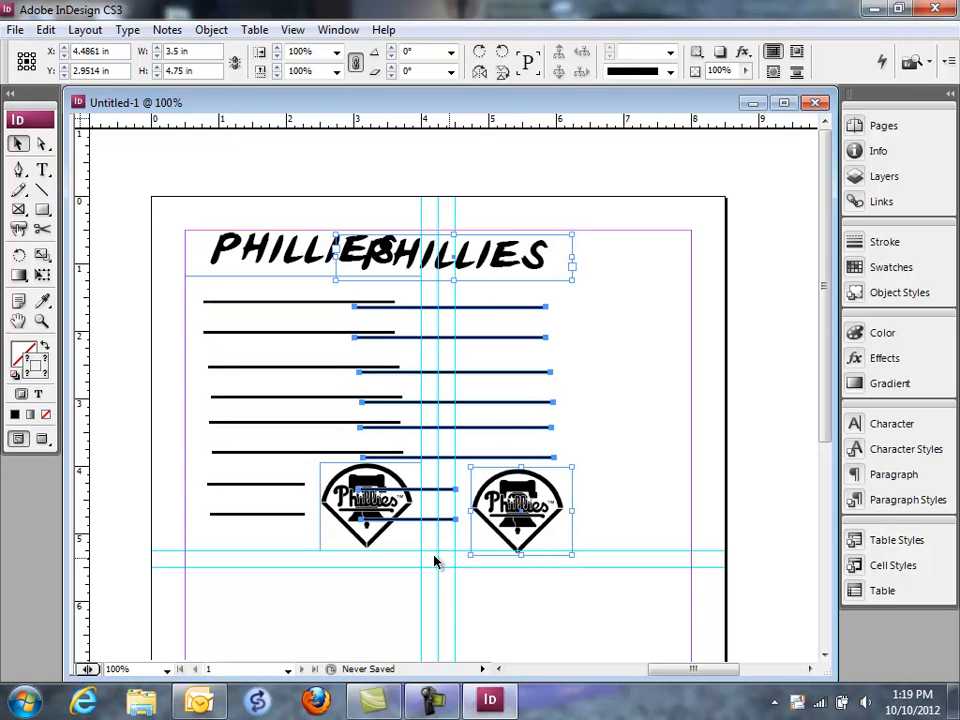
drag(502, 259, 620, 256)
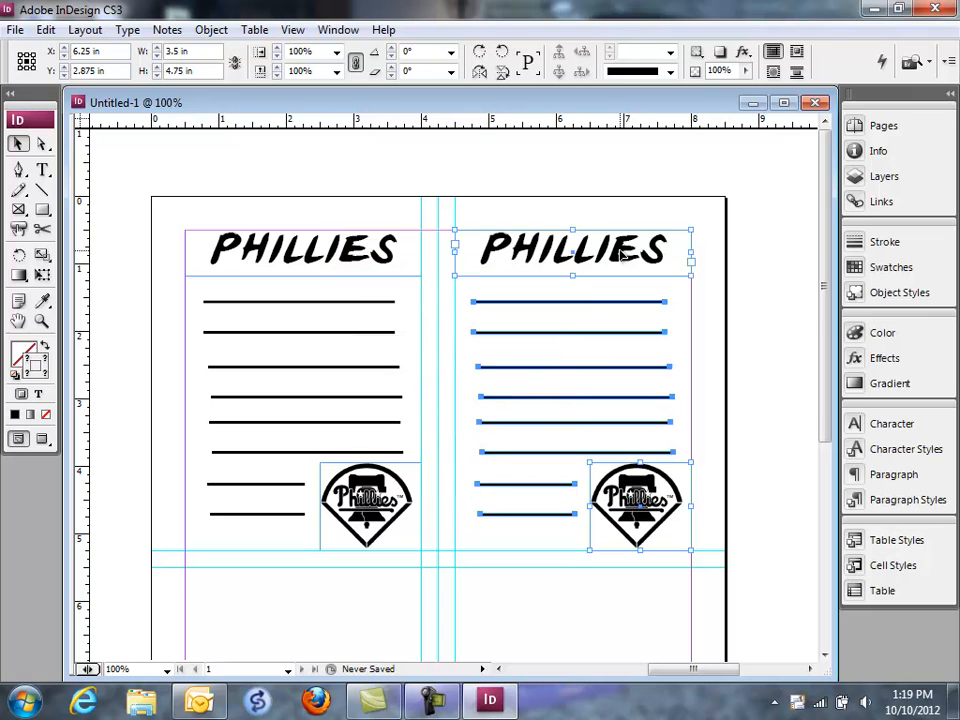
click(371, 376)
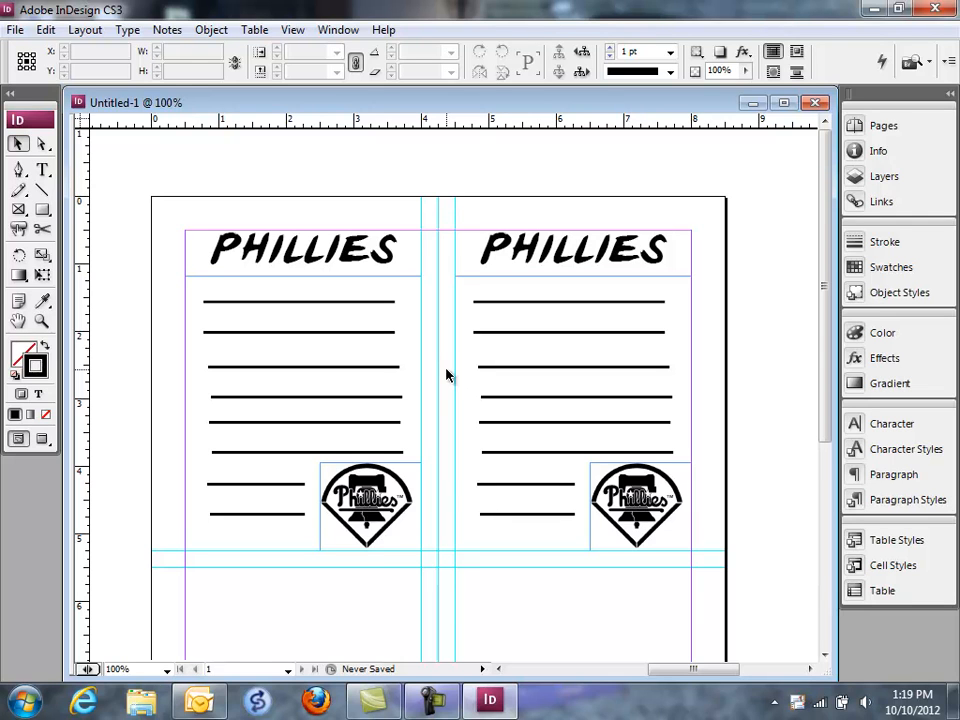
Step: Delete the duplicated title, lines and logo from the second section
drag(476, 208, 683, 568)
key(Delete)
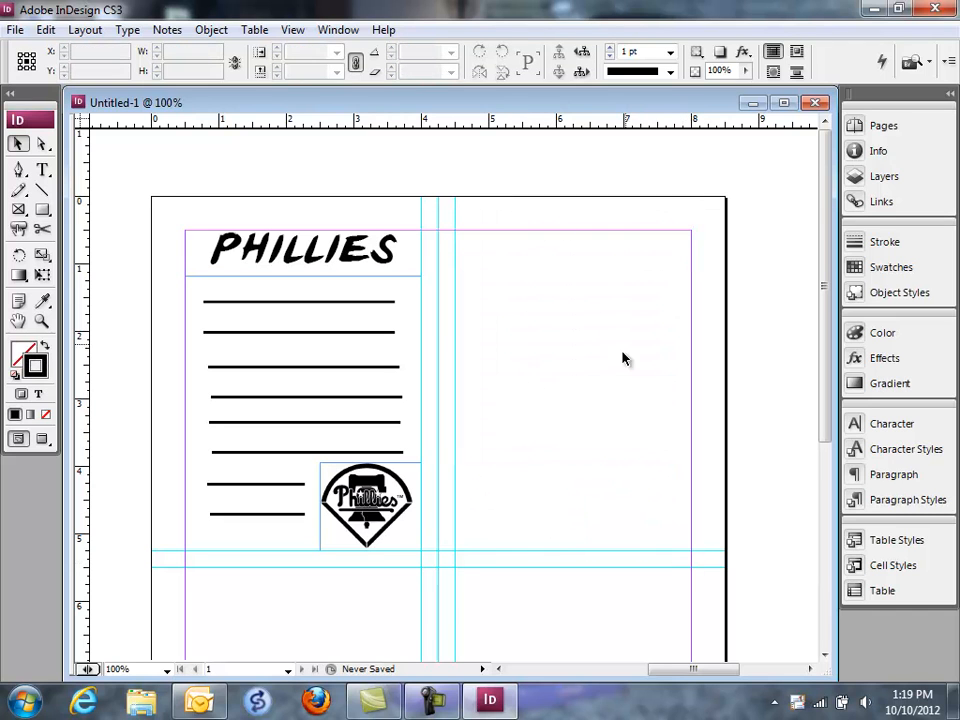